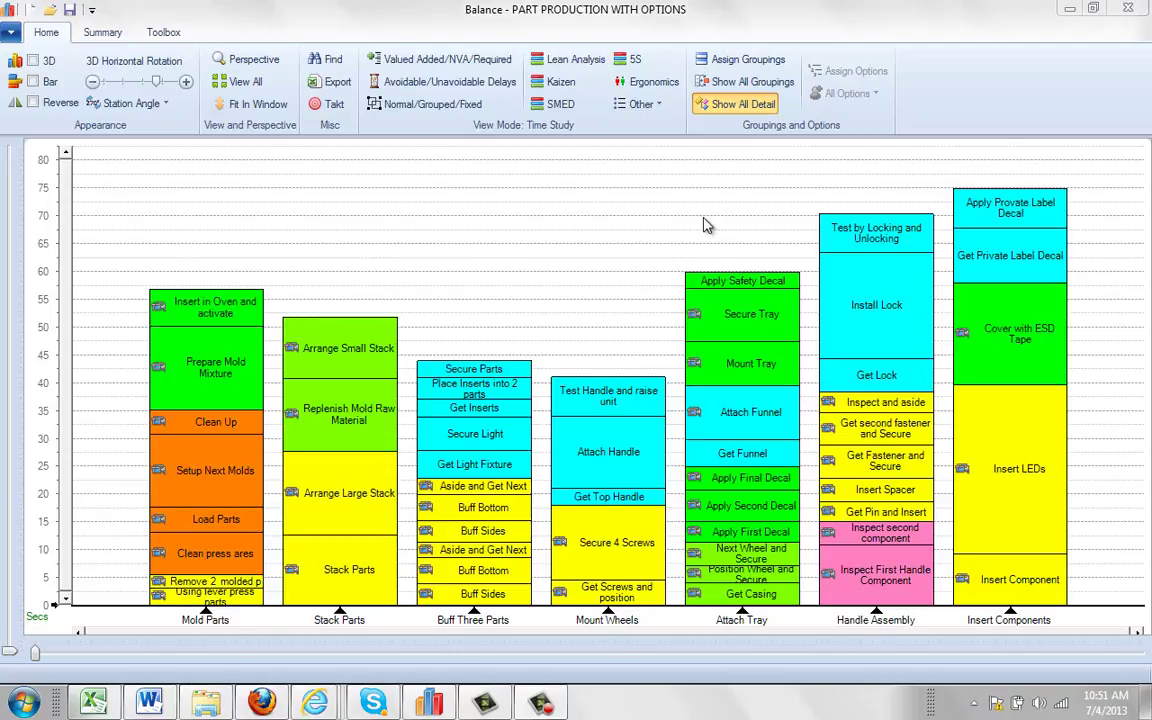
# Turn on Show All Groupings so each station's bar shows grouped blocks like Setup and Oven Process.
pyautogui.click(748, 84)
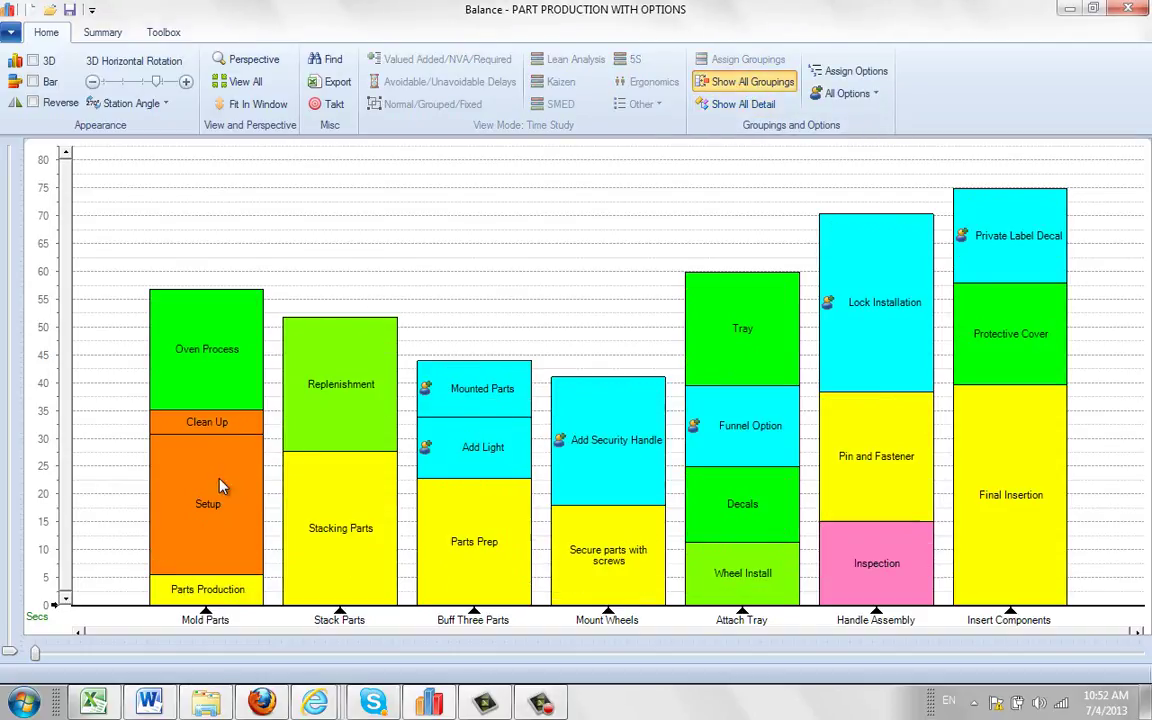
# Choose Package Station from the Mold Parts station's Package menu.
pyautogui.moveTo(206, 620)
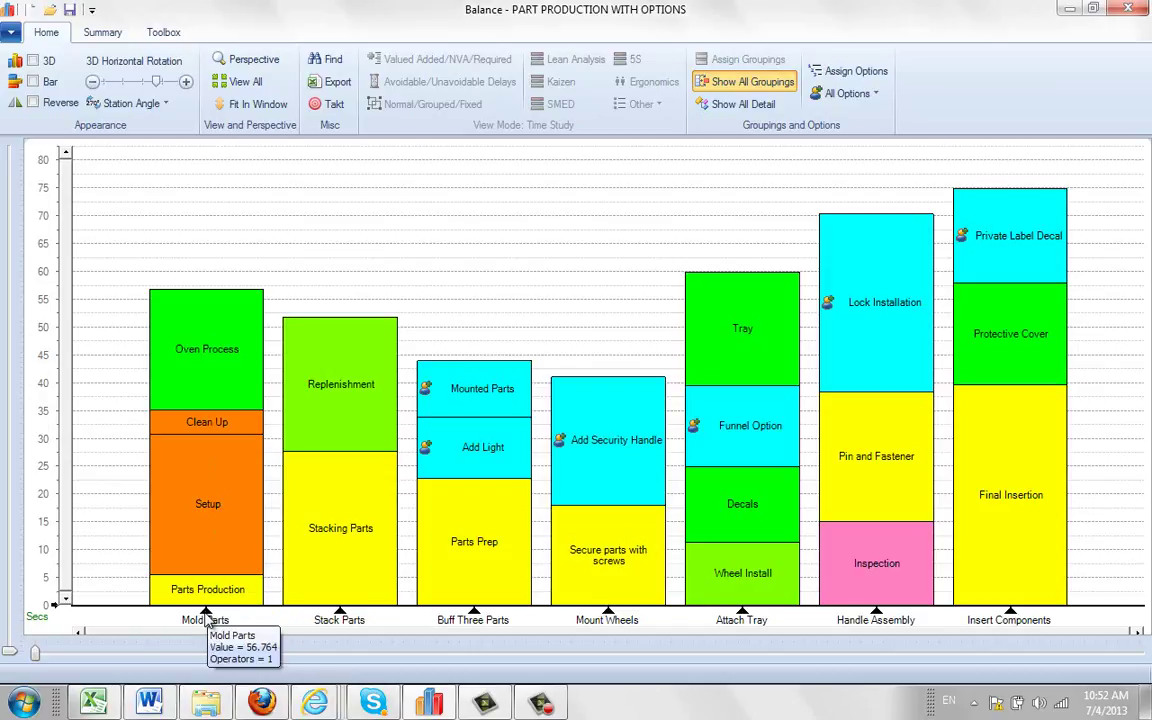
pyautogui.rightClick(206, 616)
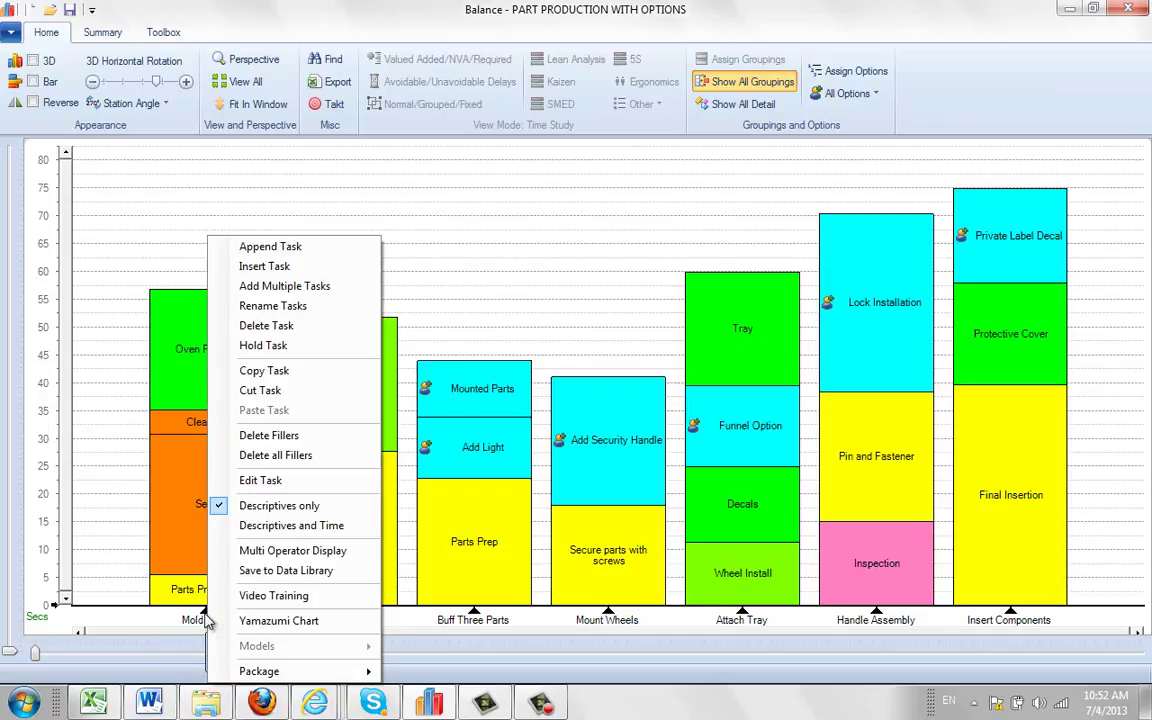
pyautogui.moveTo(252, 674)
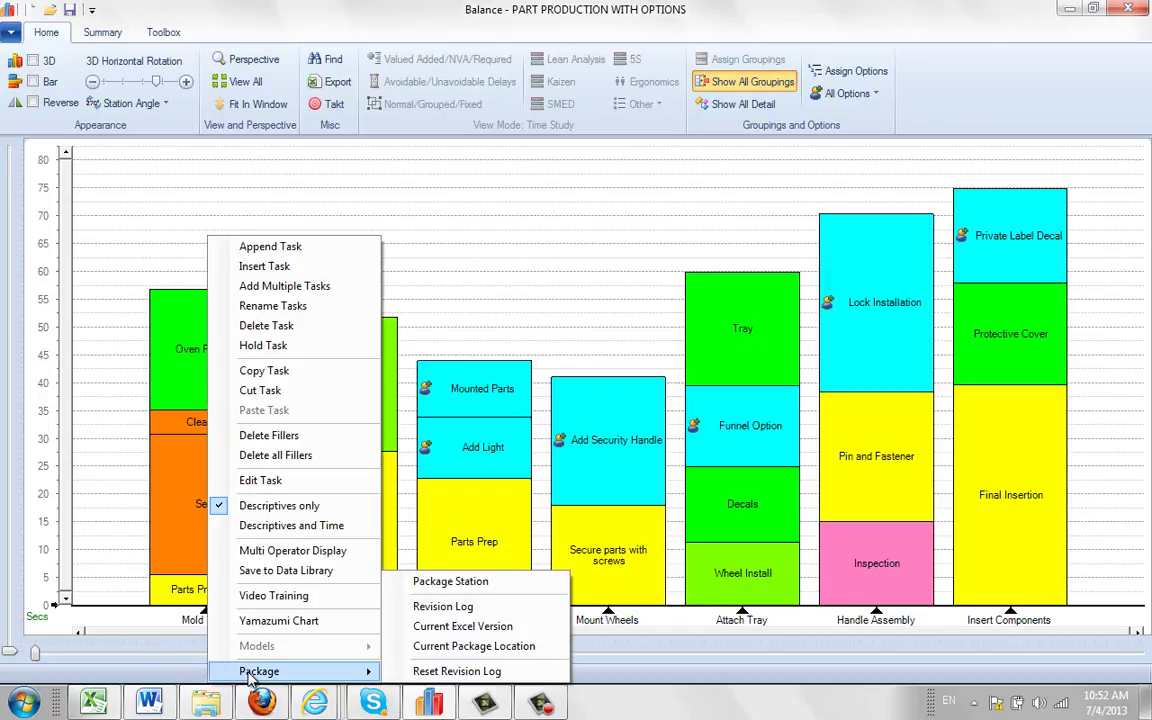
pyautogui.click(445, 582)
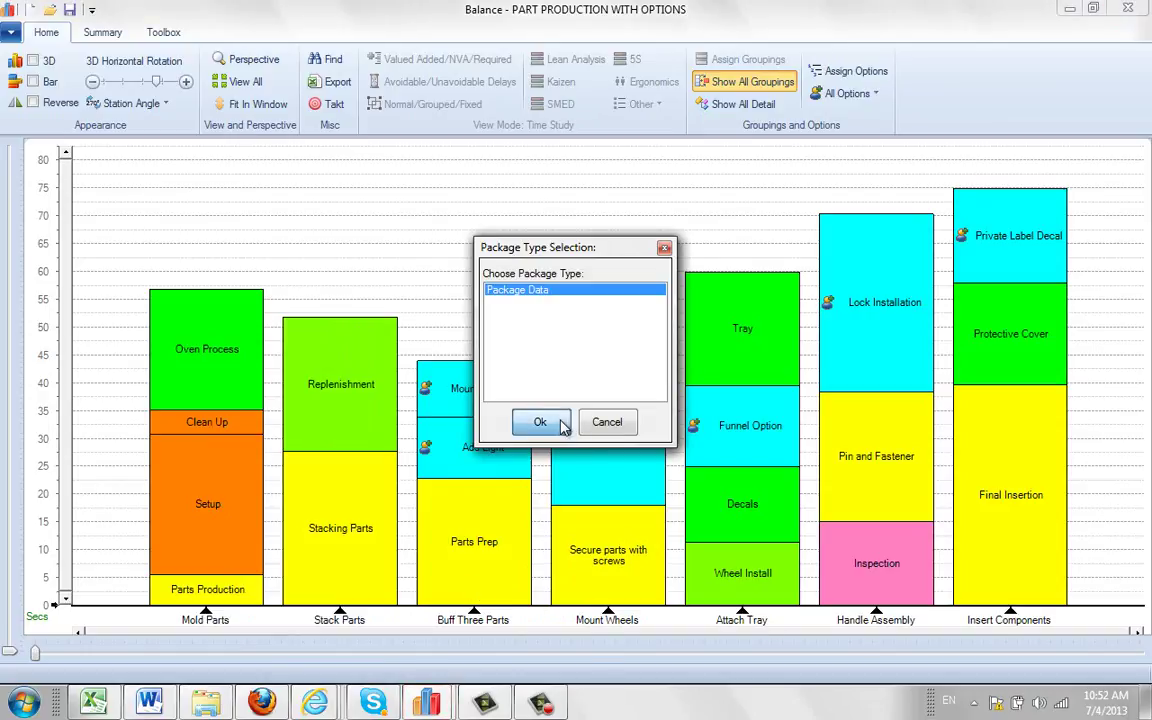
# Accept Package Data as the type and browse to Documents > Timer Pro > Packages.
pyautogui.click(536, 421)
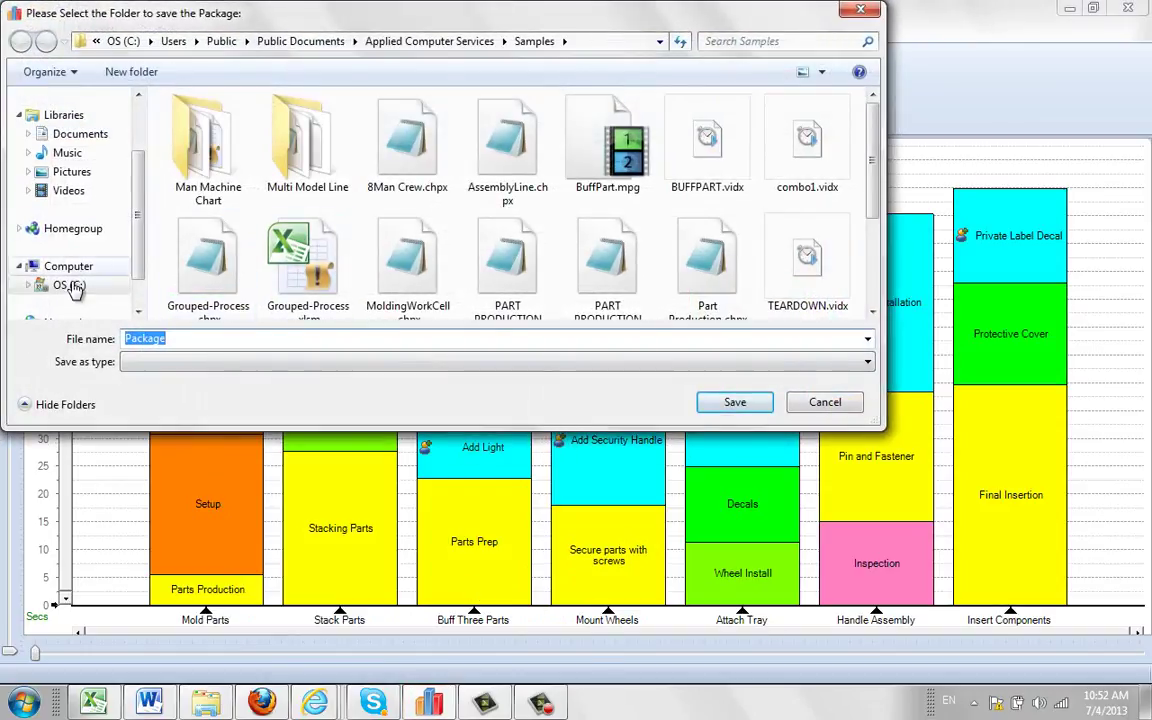
pyautogui.click(78, 138)
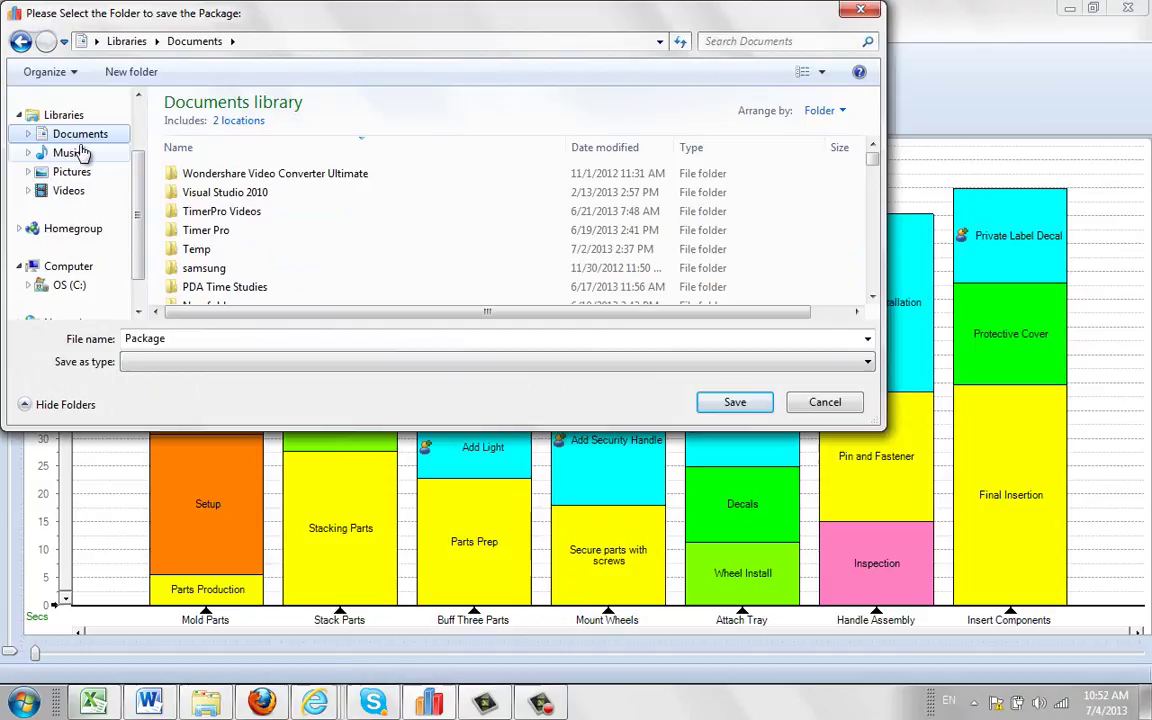
pyautogui.doubleClick(196, 231)
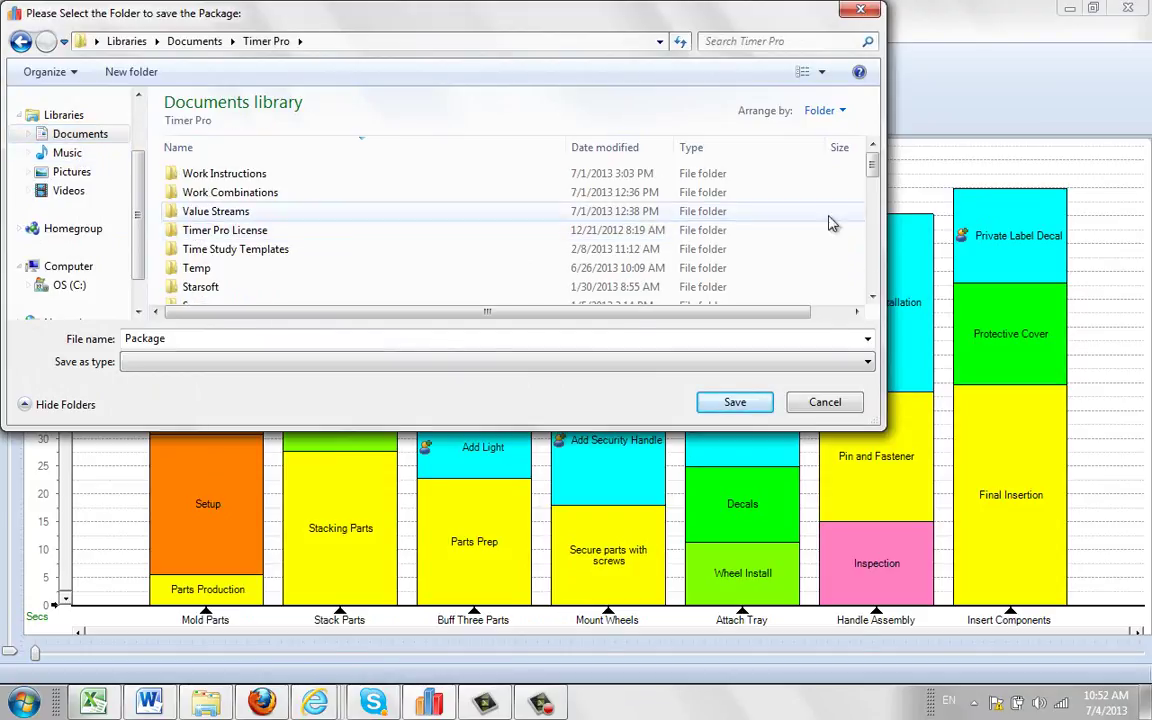
pyautogui.moveTo(874, 165); pyautogui.dragTo(872, 190)
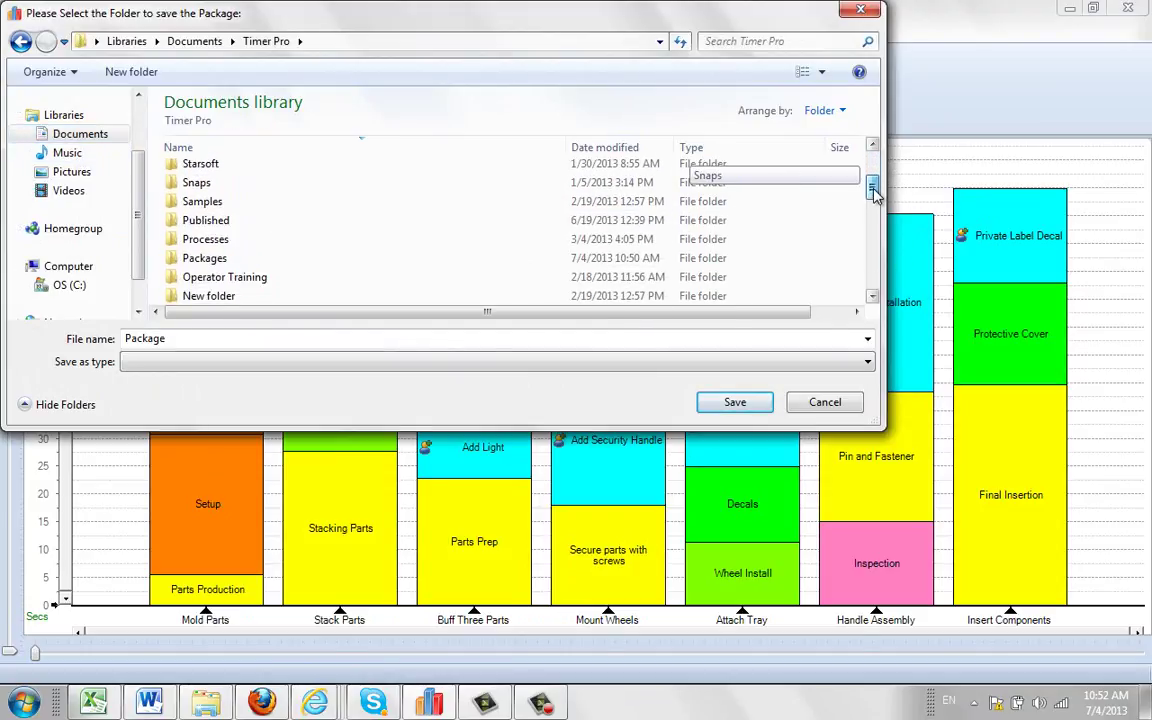
pyautogui.doubleClick(220, 255)
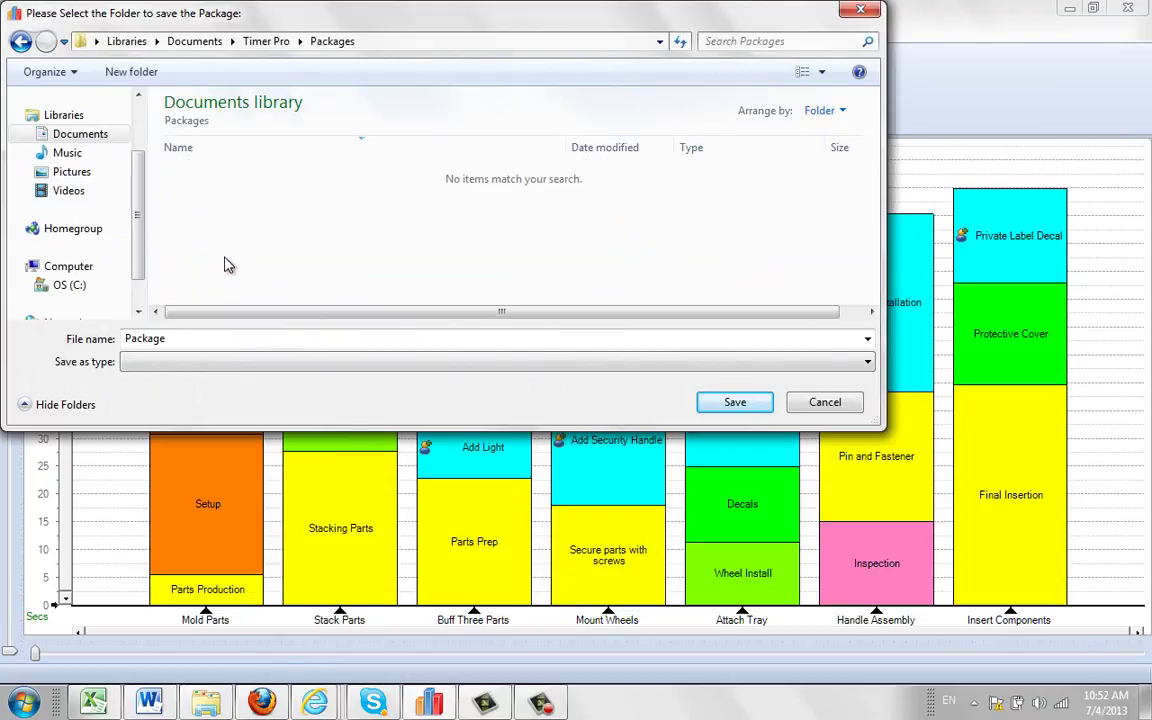
# Create a new folder named ACSDemo there and save the Mold Parts package into it.
pyautogui.click(132, 74)
pyautogui.write('ACSDemo')
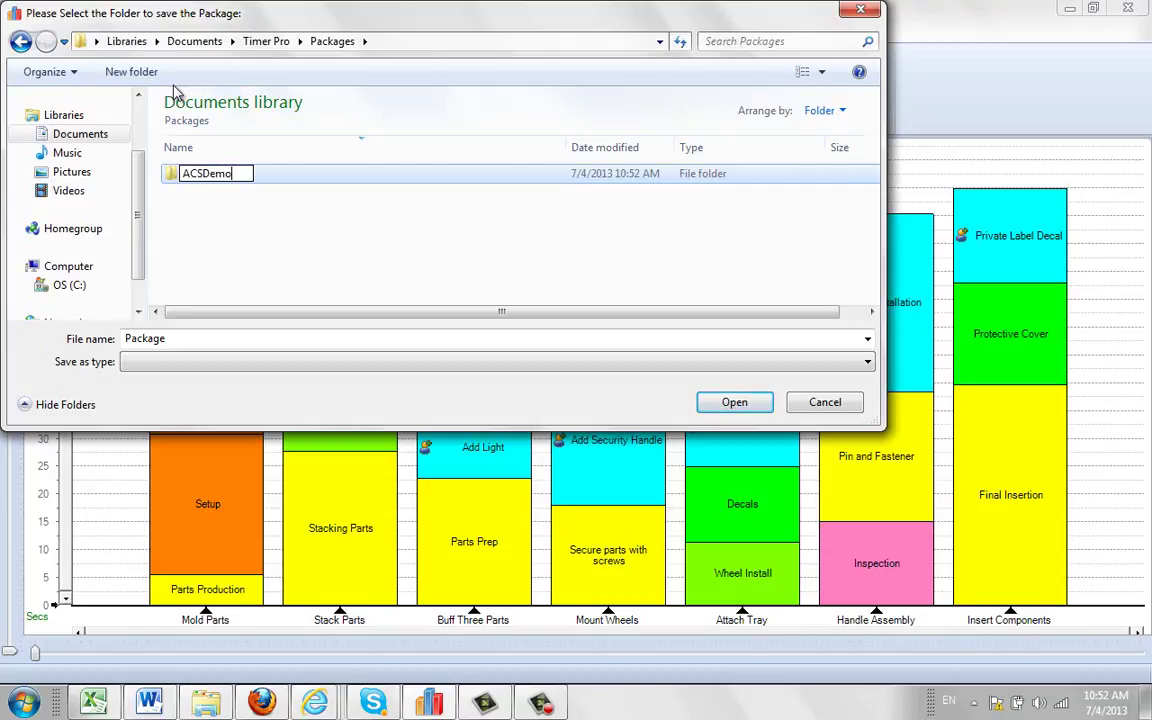
pyautogui.press('Return')
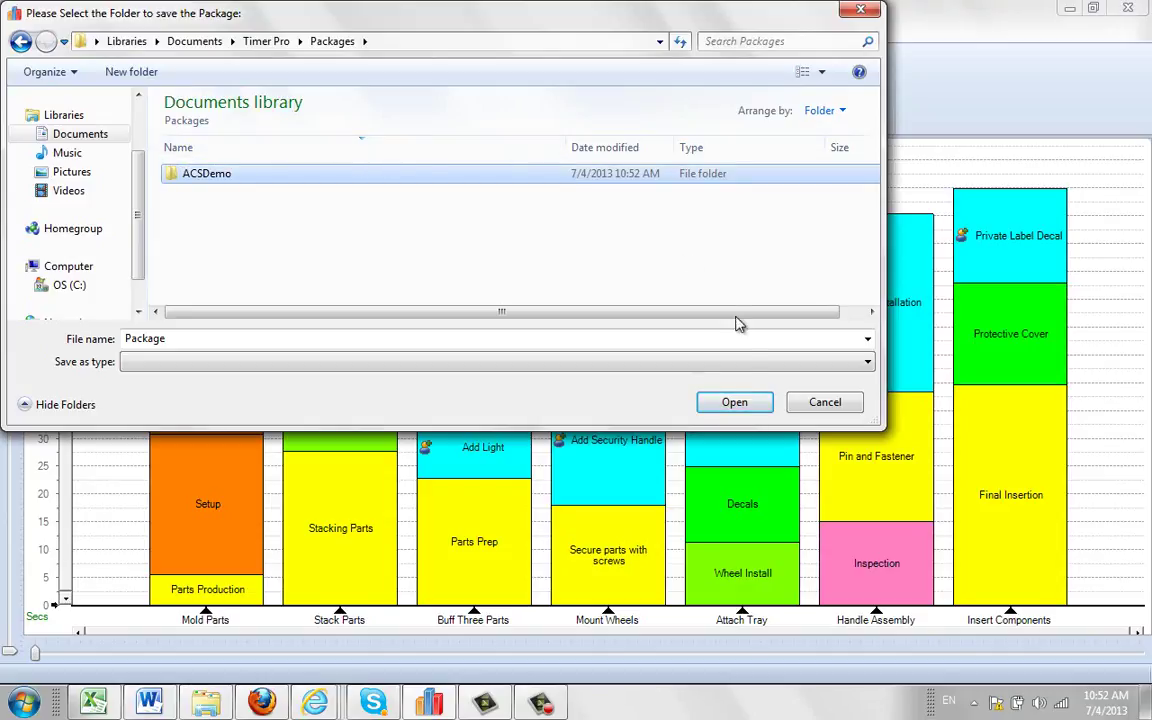
pyautogui.doubleClick(209, 178)
pyautogui.click(735, 403)
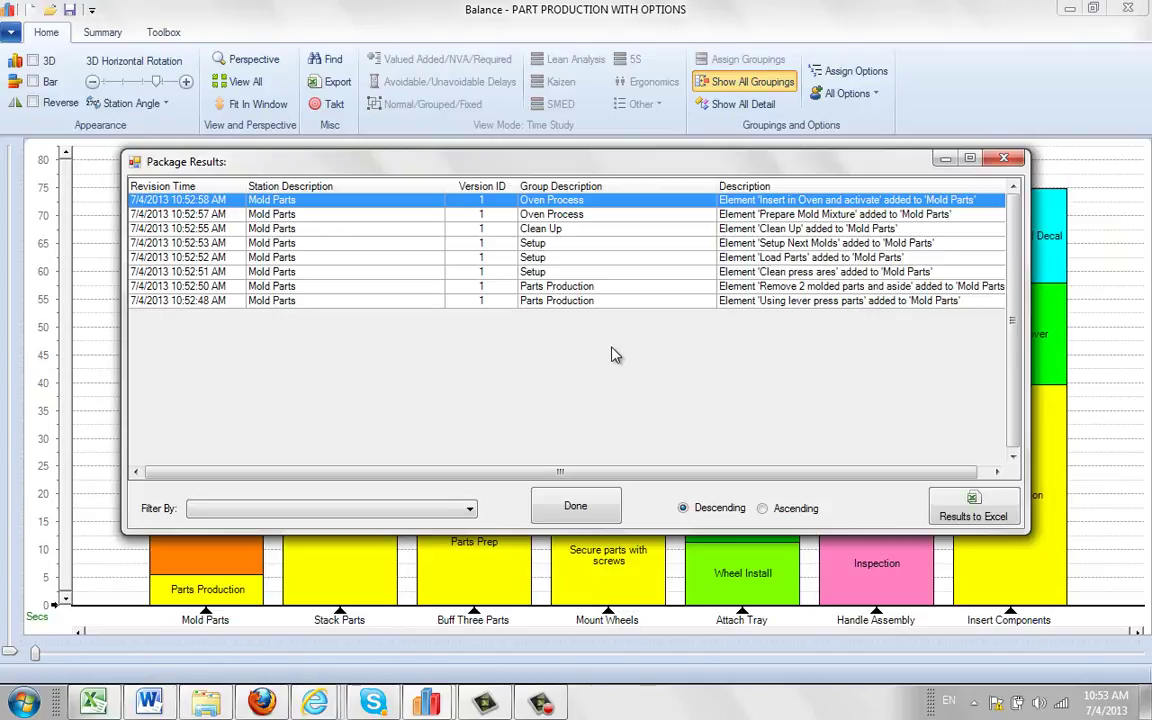
# Select the Setup Next Molds entry and review the TP-Changed sheet listing the added Mold Parts elements.
pyautogui.click(480, 245)
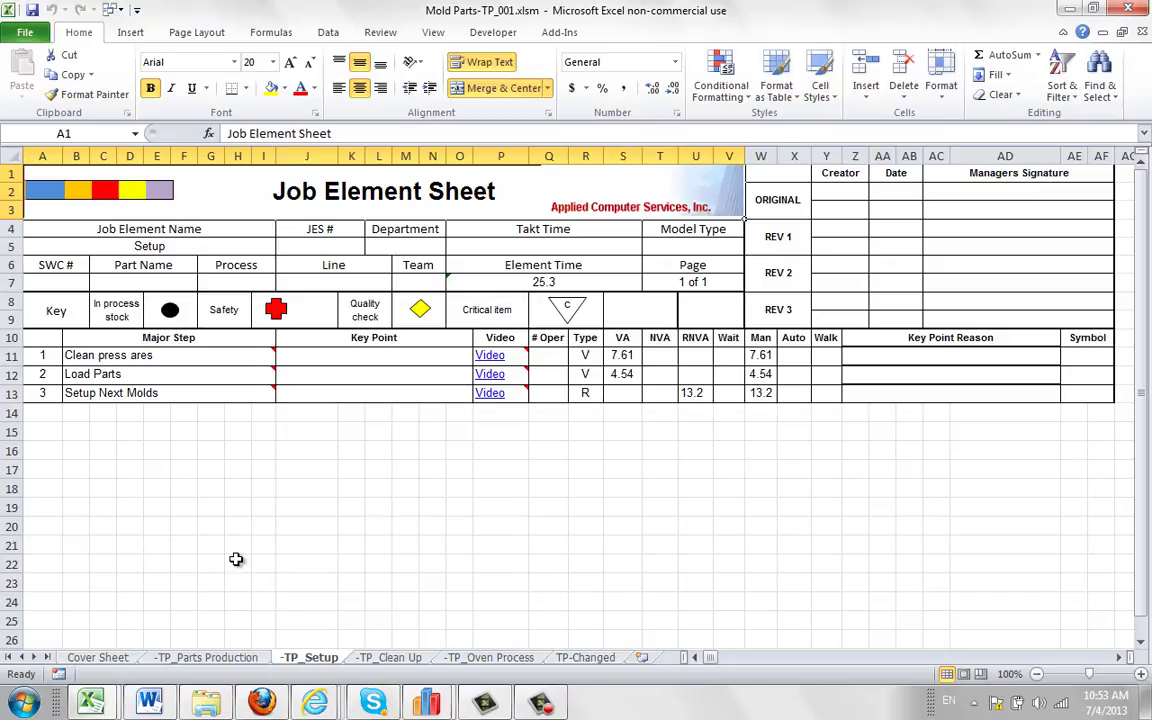
pyautogui.click(590, 658)
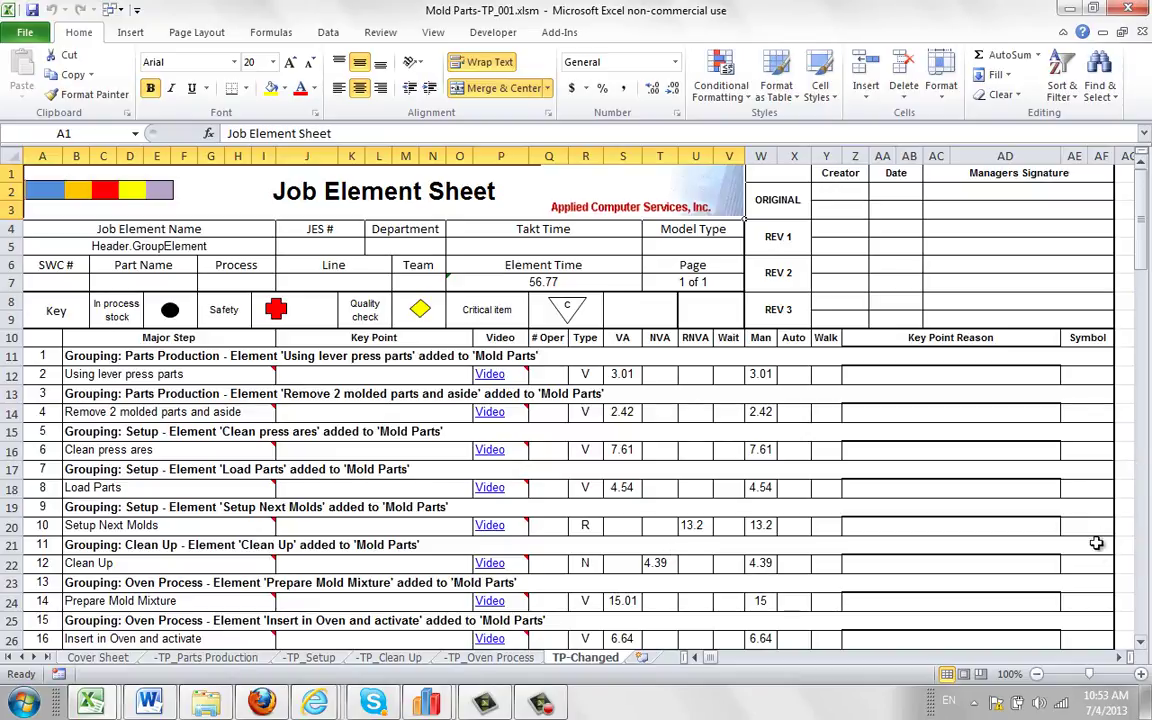
pyautogui.click(1142, 643)
pyautogui.click(1142, 643)
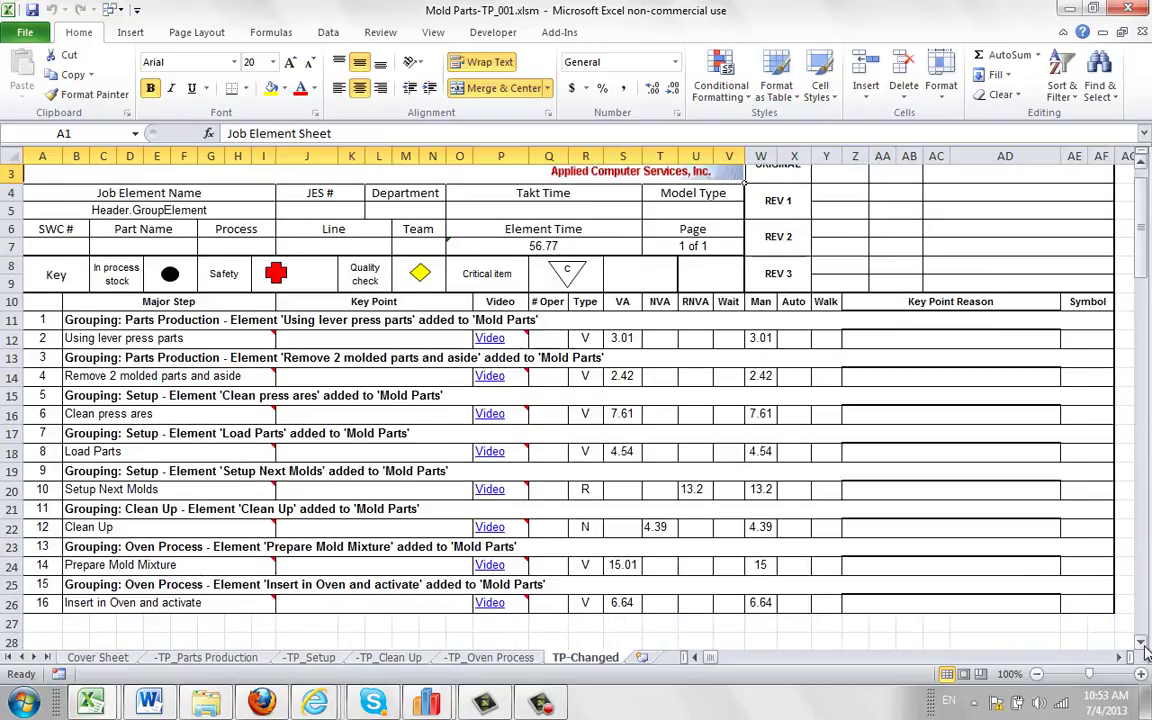
pyautogui.click(1142, 643)
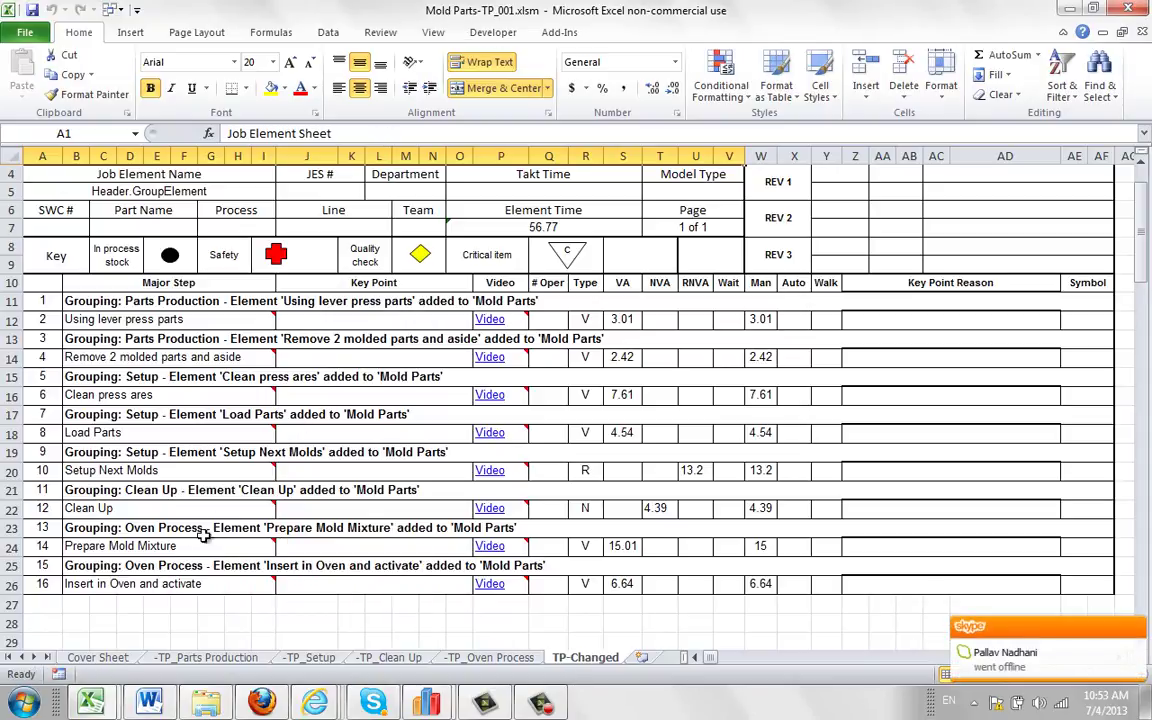
pyautogui.click(203, 658)
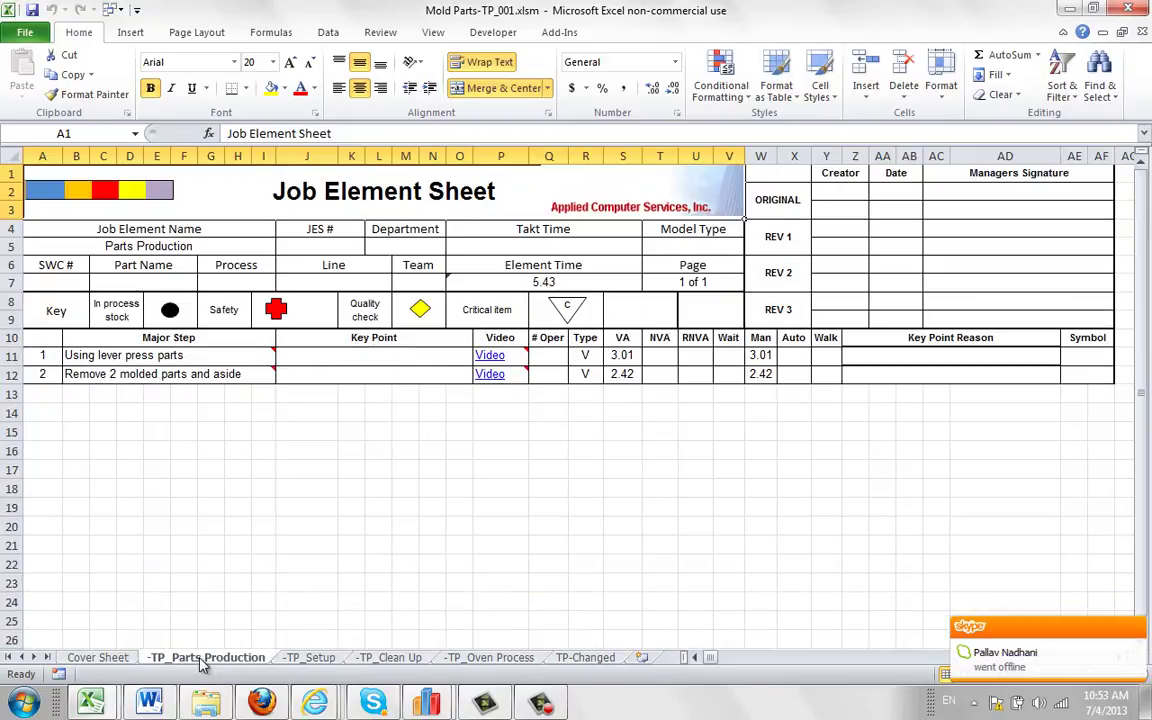
pyautogui.click(128, 360)
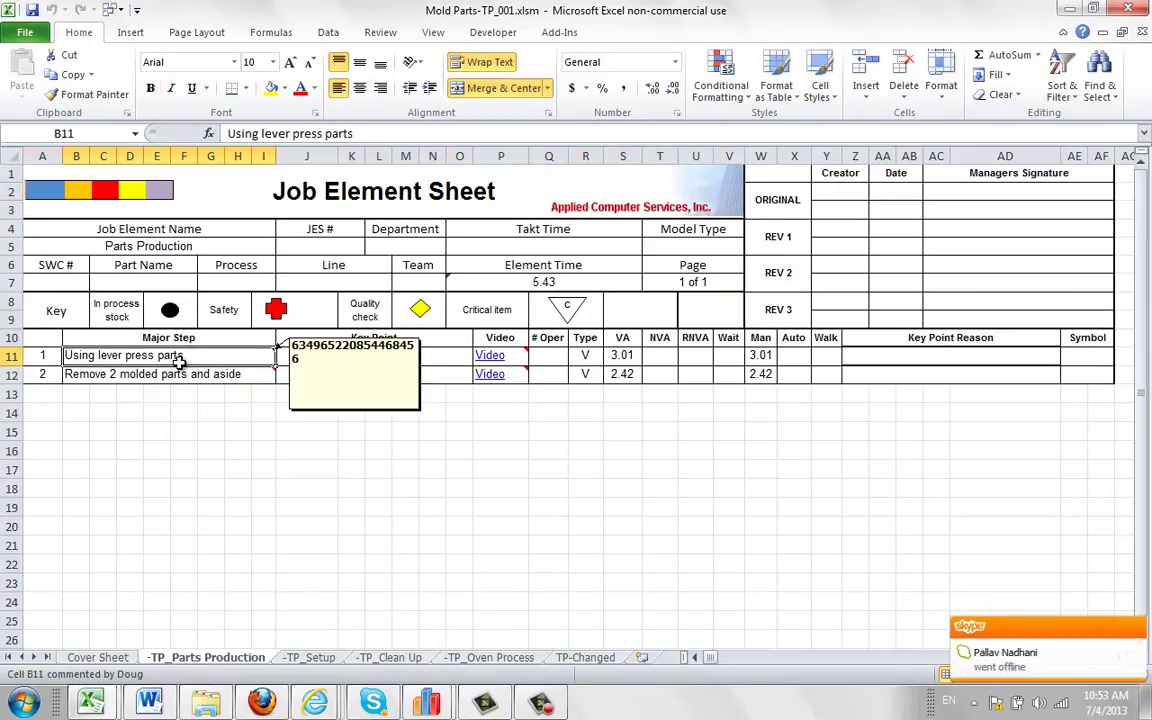
pyautogui.click(585, 658)
pyautogui.moveTo(118, 358)
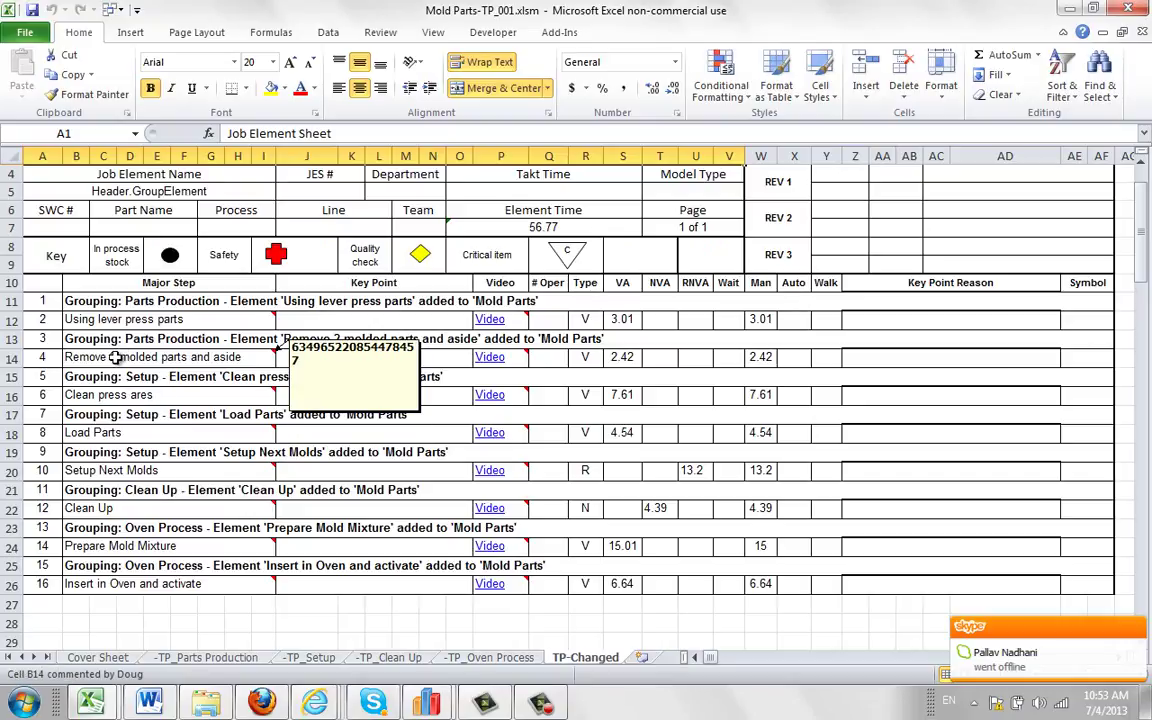
pyautogui.click(118, 301)
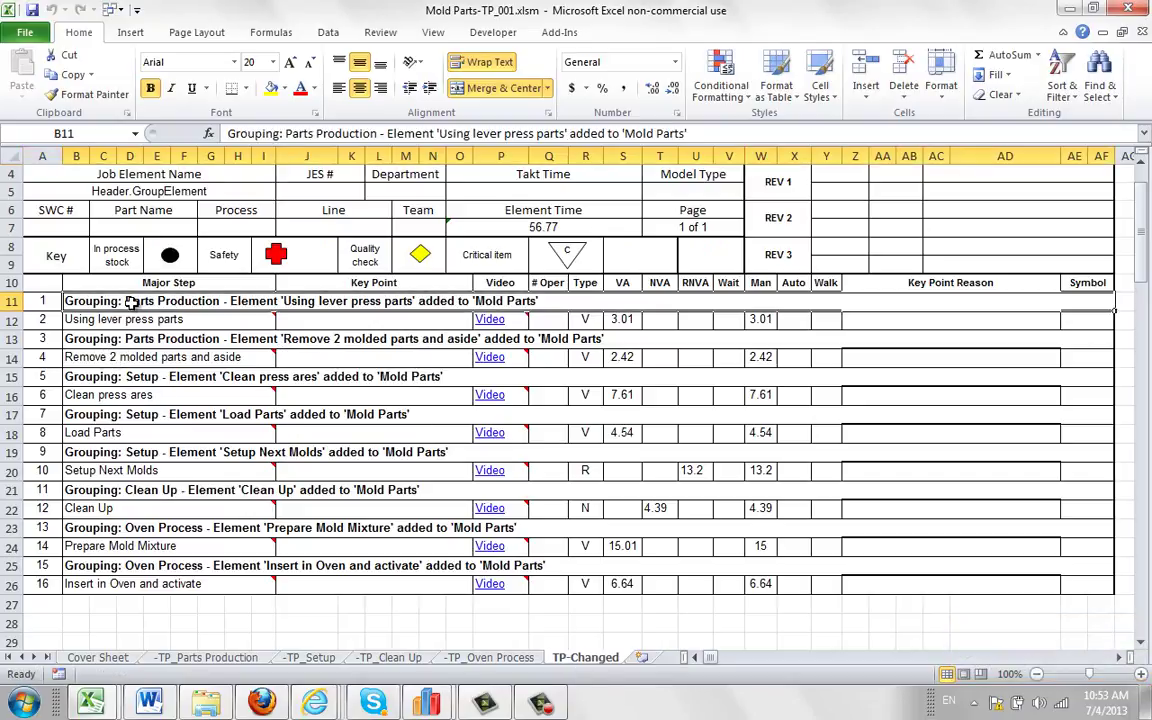
pyautogui.click(128, 341)
pyautogui.moveTo(199, 425)
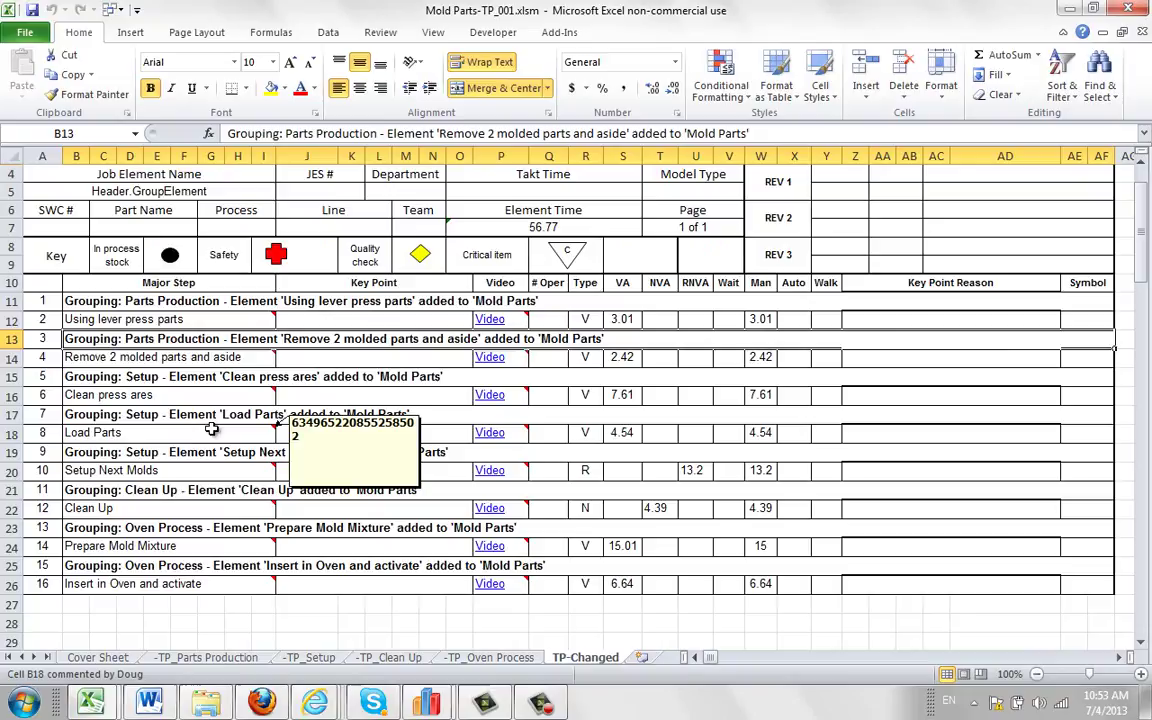
pyautogui.click(147, 376)
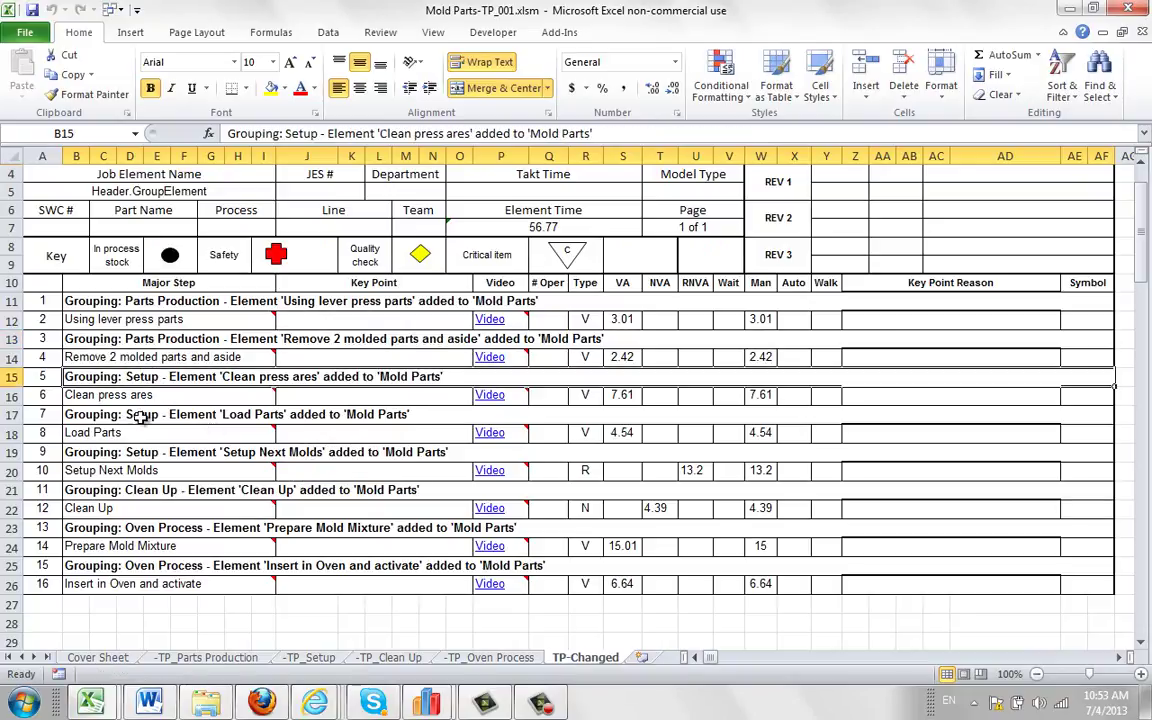
pyautogui.click(140, 416)
pyautogui.click(134, 452)
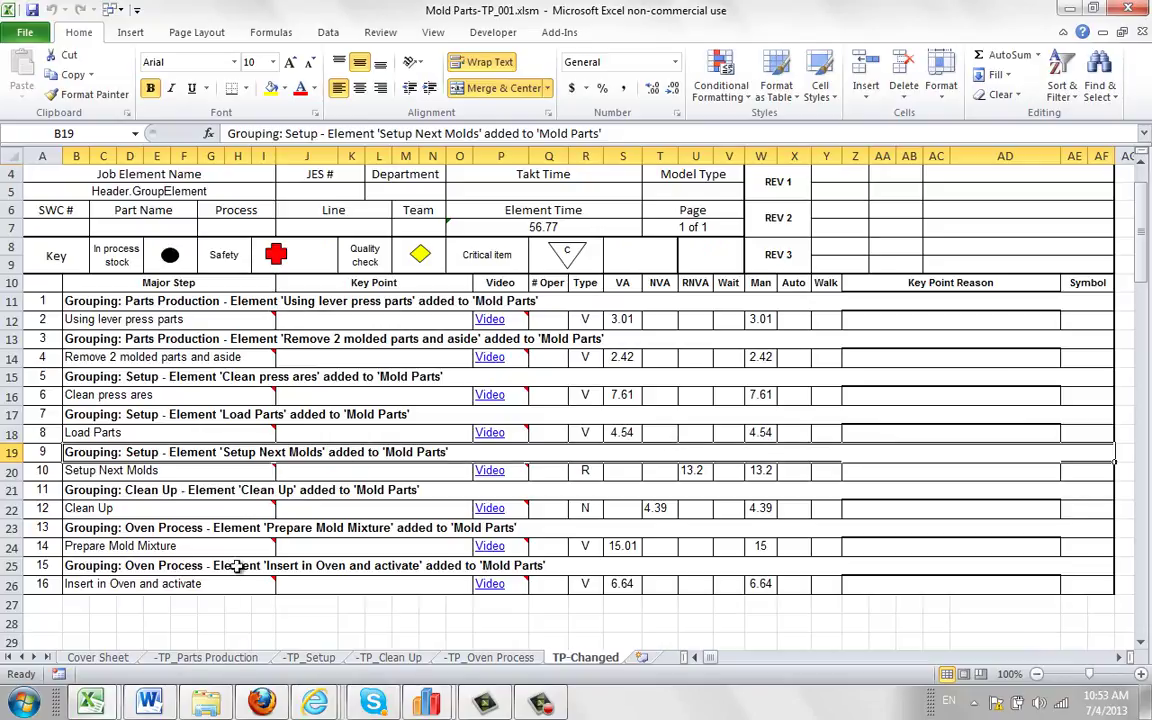
pyautogui.click(306, 657)
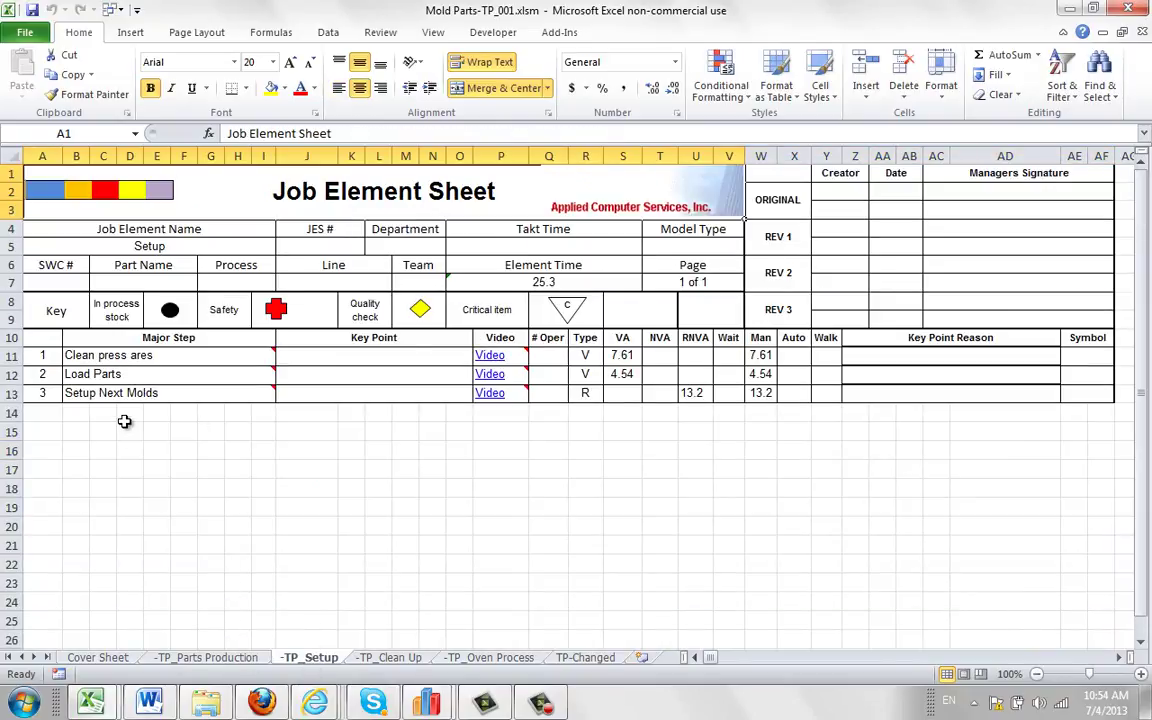
pyautogui.click(586, 660)
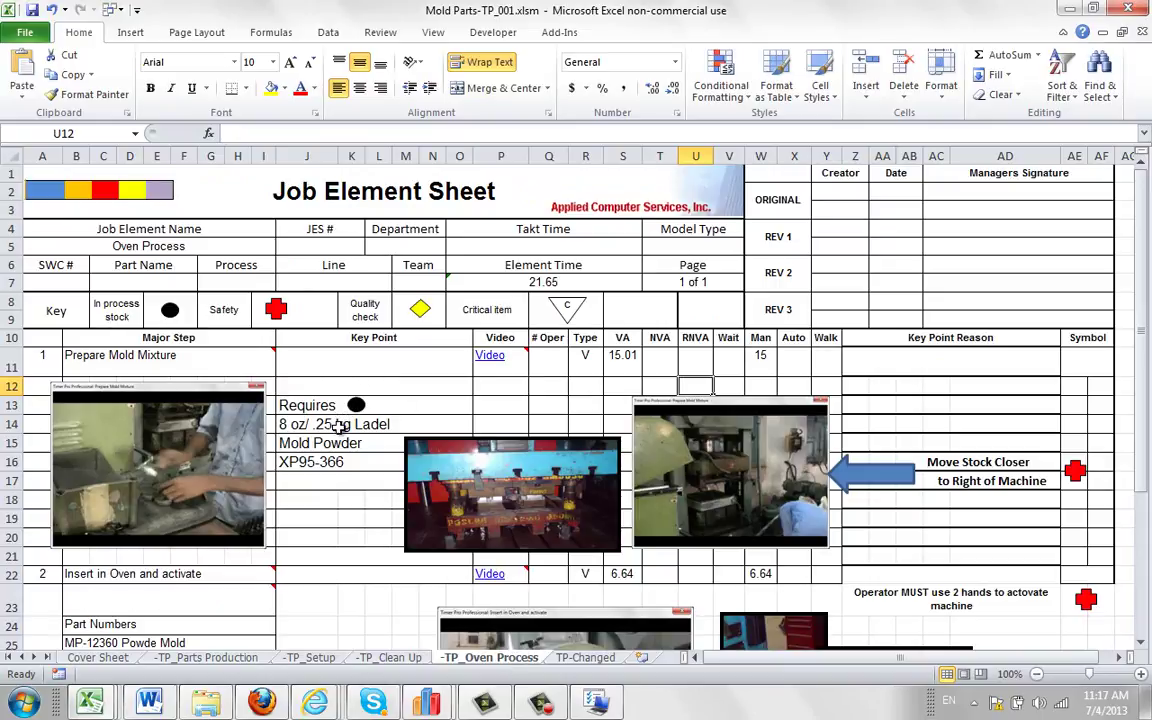
# Review the Oven Process key point notes and steps: Prepare Mold Mixture 15.01, Insert in Oven 6.64.
pyautogui.moveTo(320, 402); pyautogui.dragTo(316, 464)
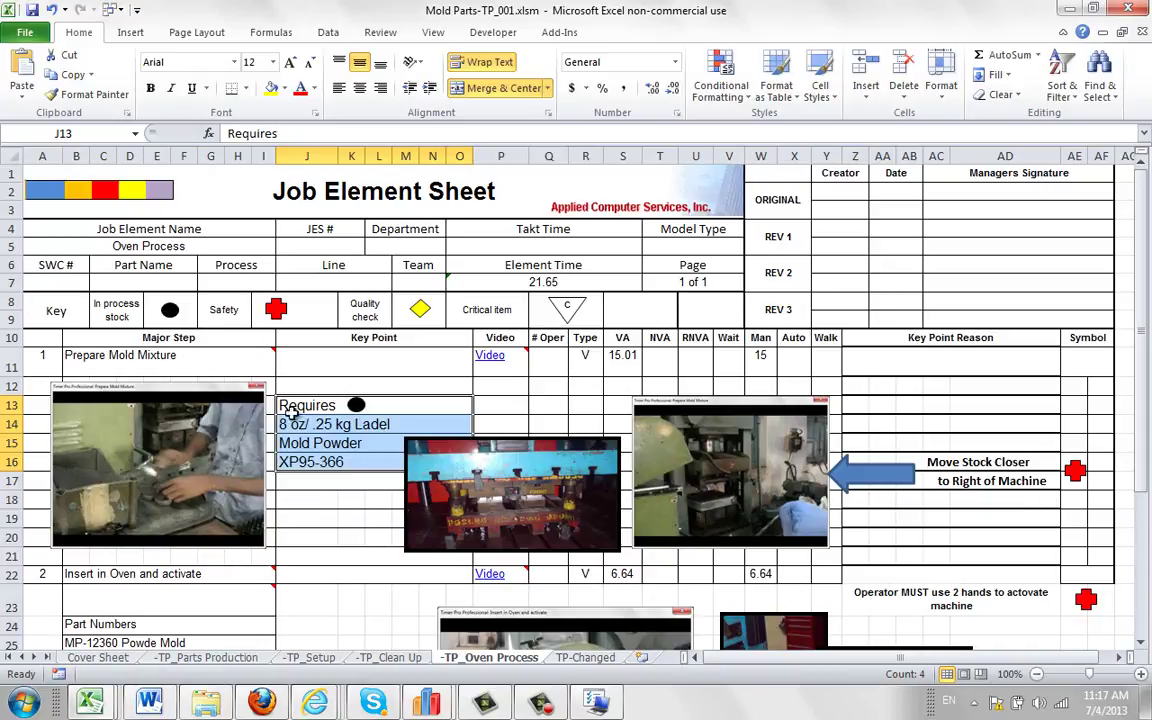
pyautogui.click(160, 360)
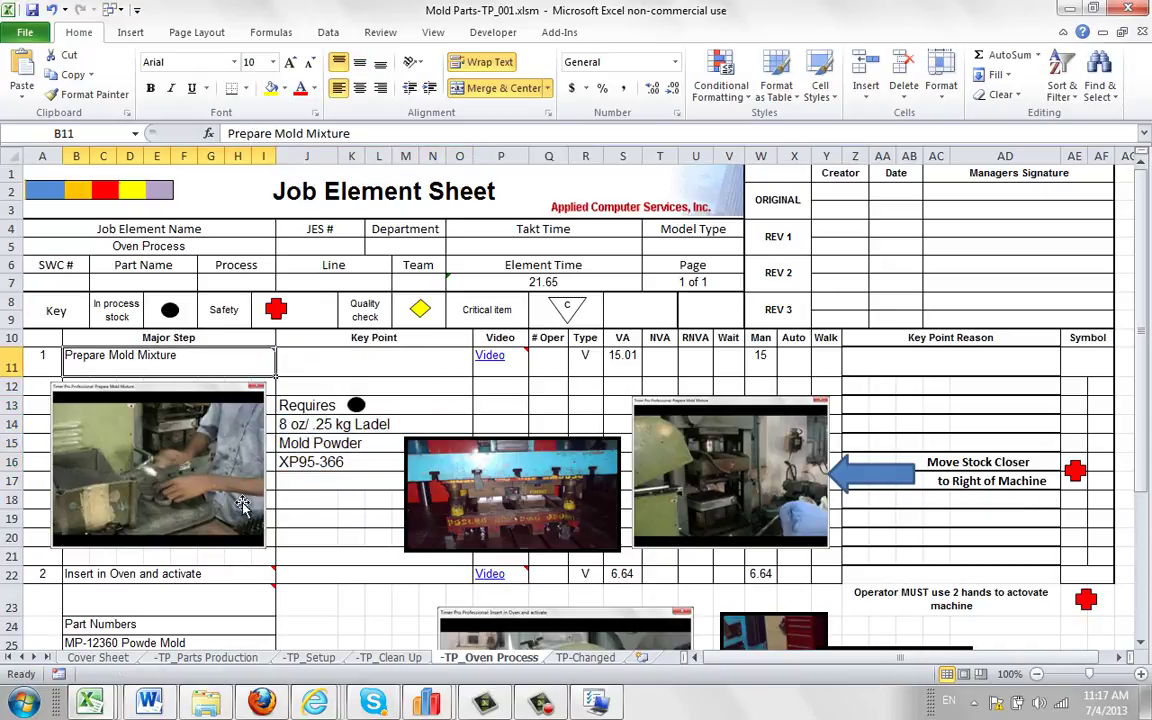
pyautogui.scroll(-2, 1145, 645)
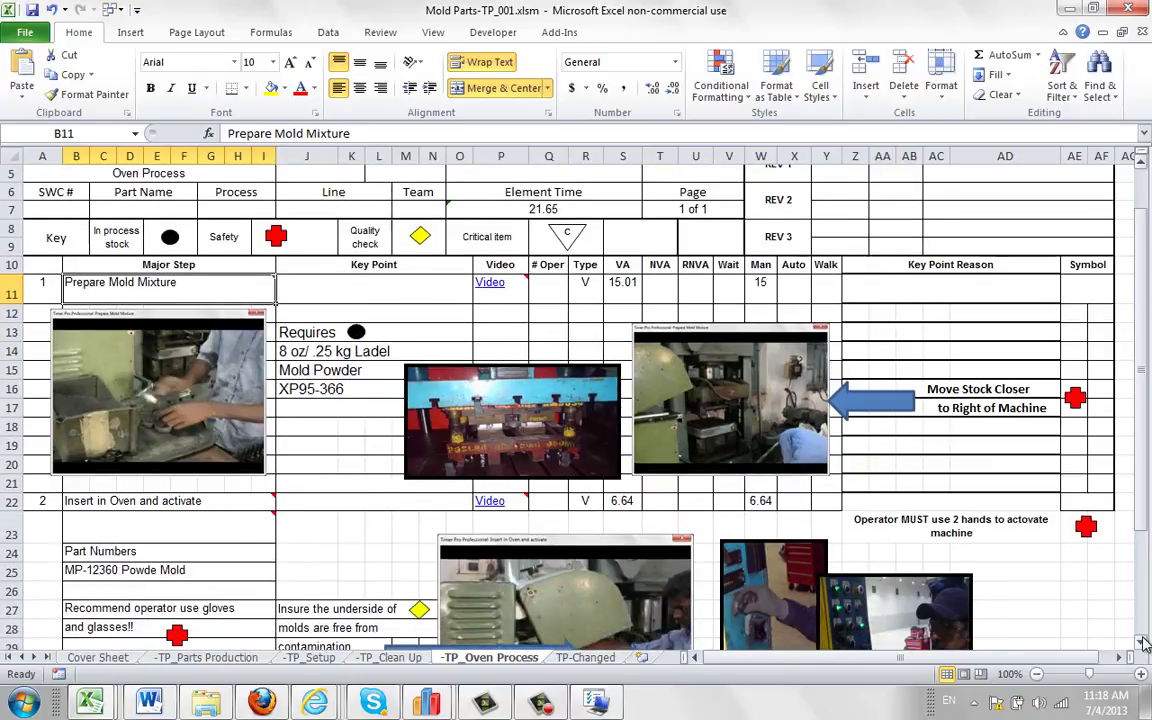
pyautogui.scroll(-2, 1145, 645)
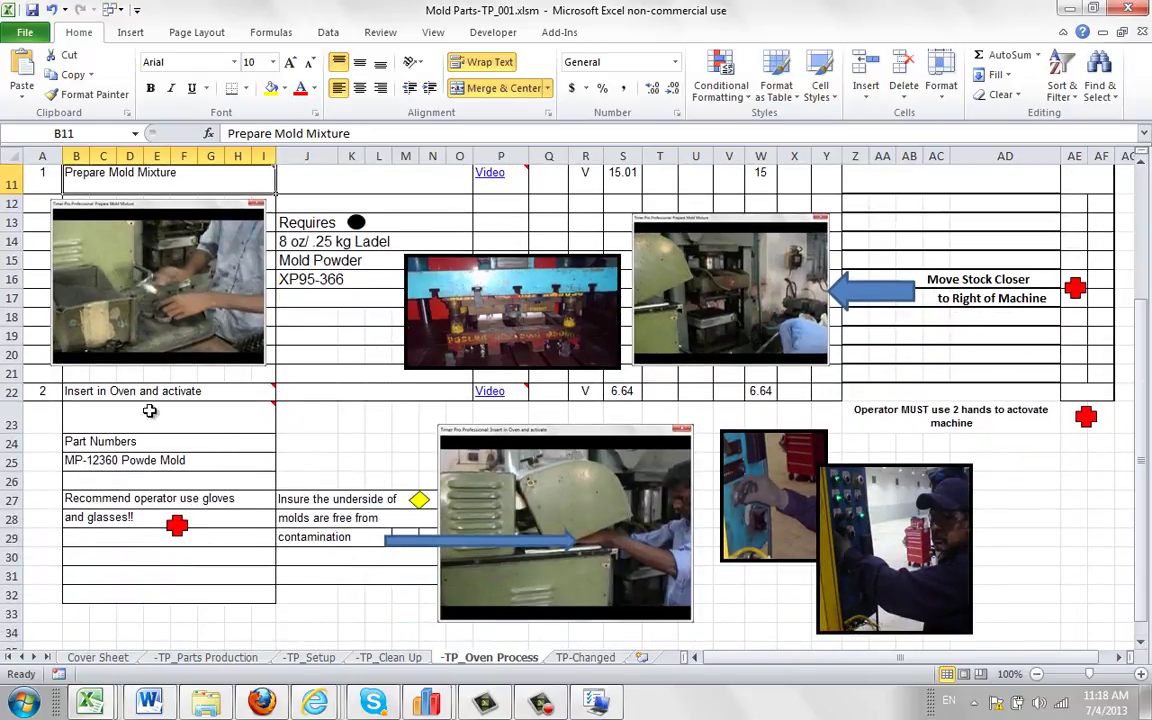
pyautogui.moveTo(150, 392)
pyautogui.moveTo(1147, 325); pyautogui.dragTo(1148, 180)
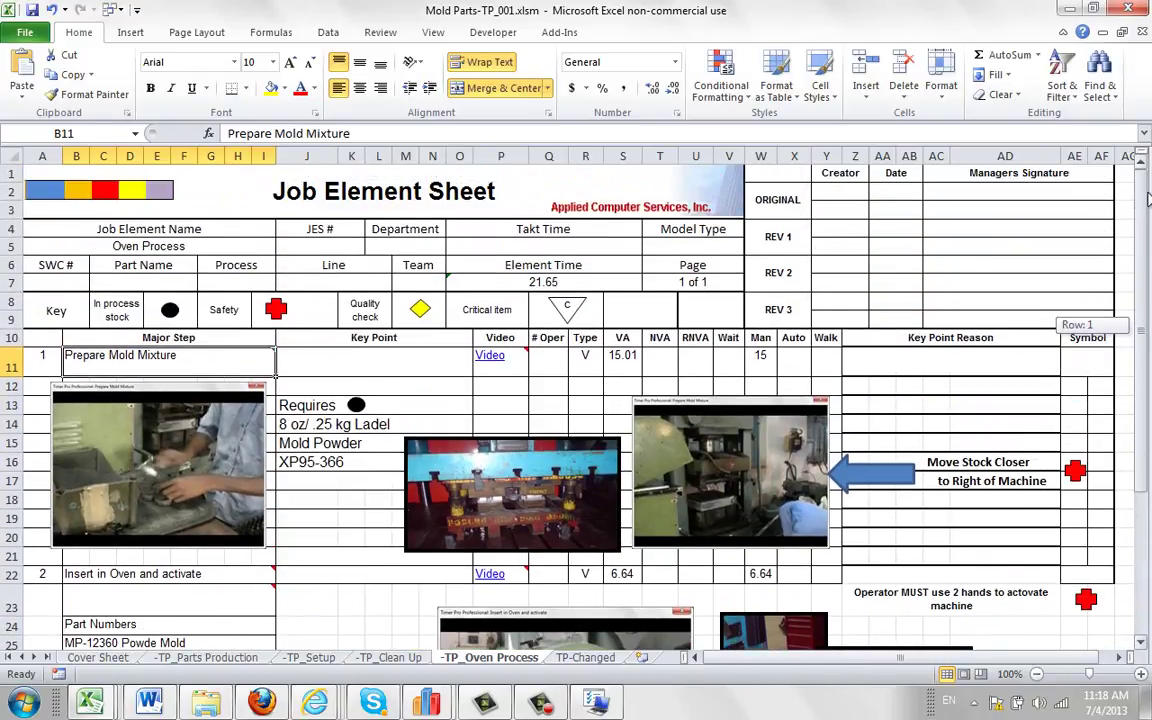
# Close the Mold Parts workbook in Excel and dismiss Timer Pro's Package Results list.
pyautogui.click(26, 33)
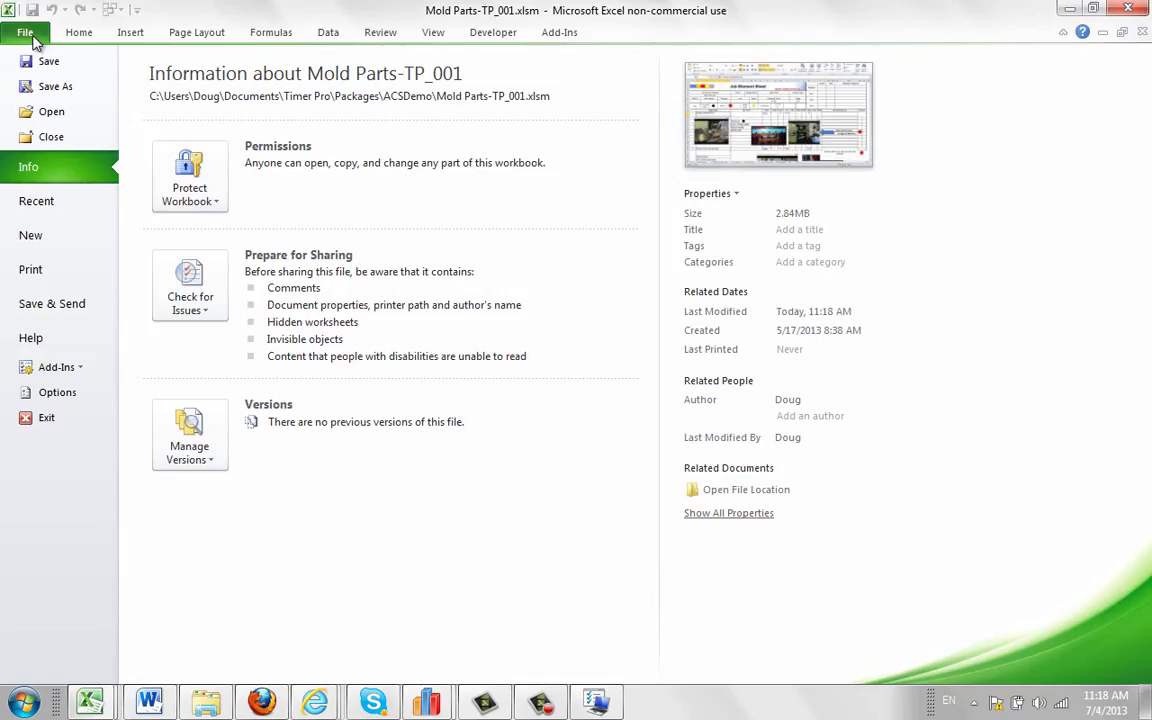
pyautogui.click(46, 134)
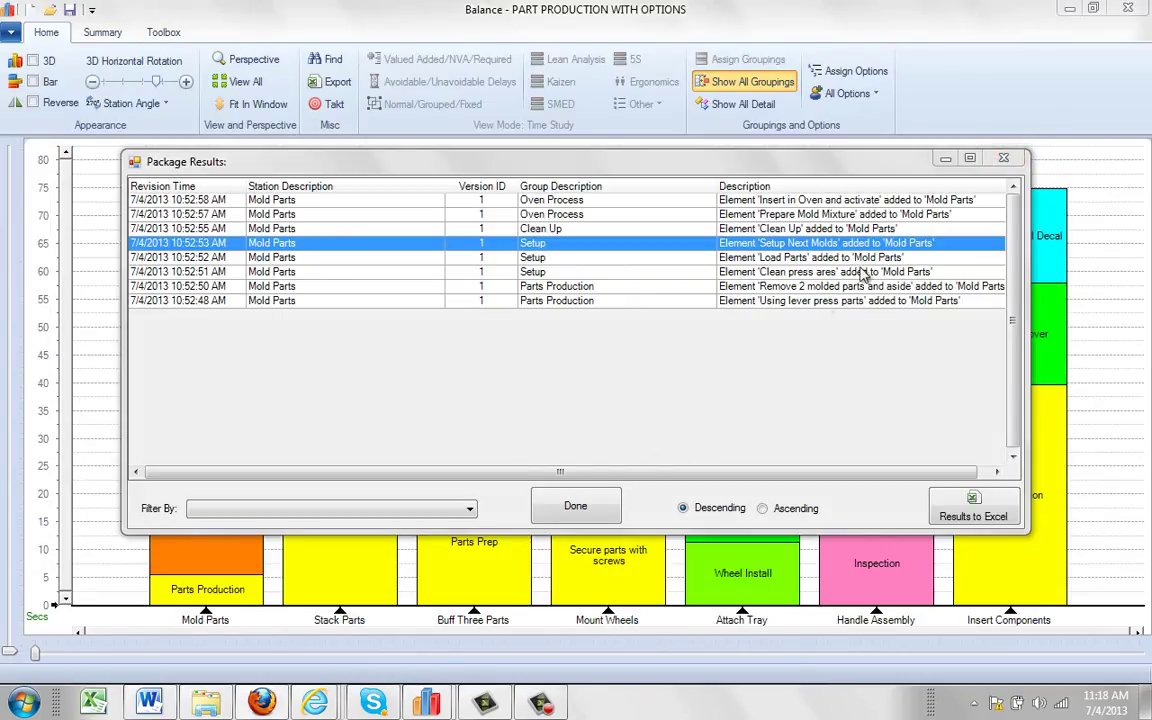
pyautogui.click(1003, 157)
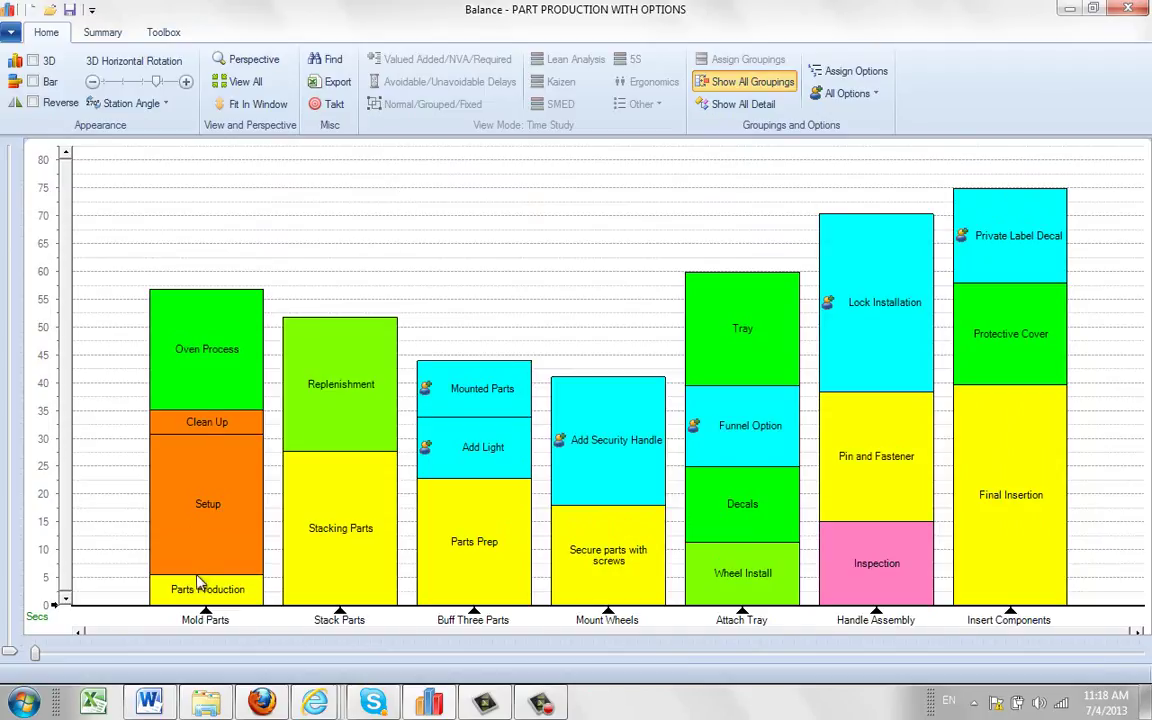
# Drag the Oven Process block onto Stack Parts, raising it to about 73 s and Mold Parts to 35.
pyautogui.moveTo(203, 624)
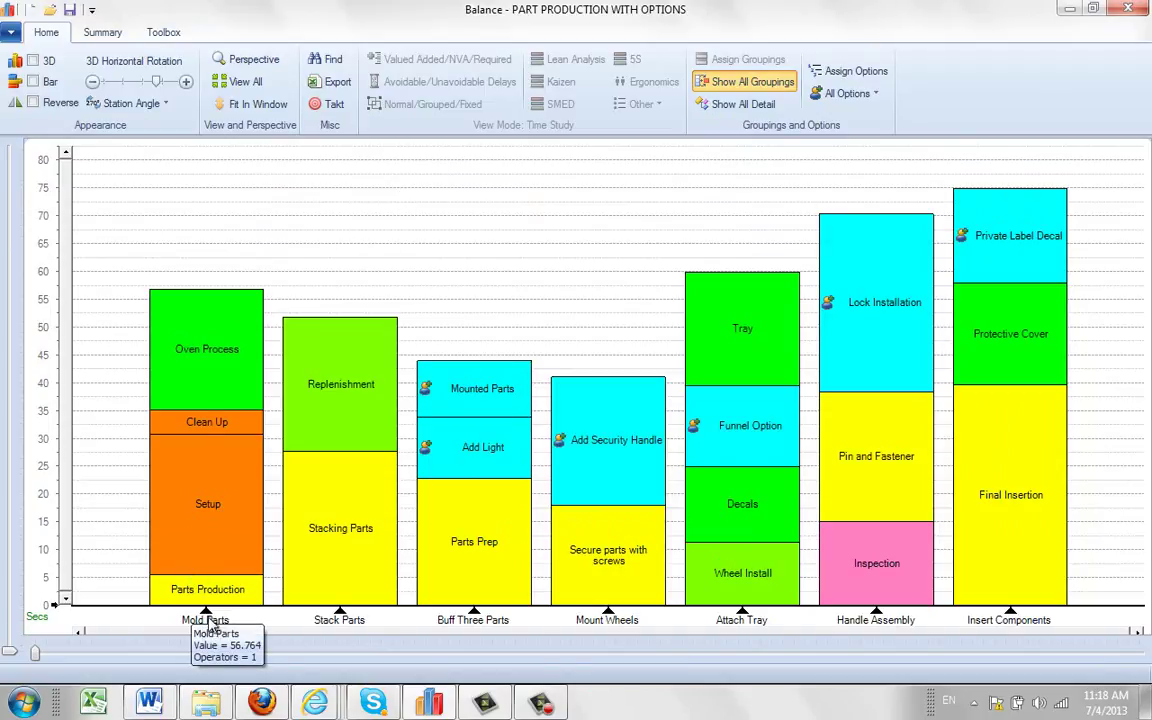
pyautogui.click(210, 360)
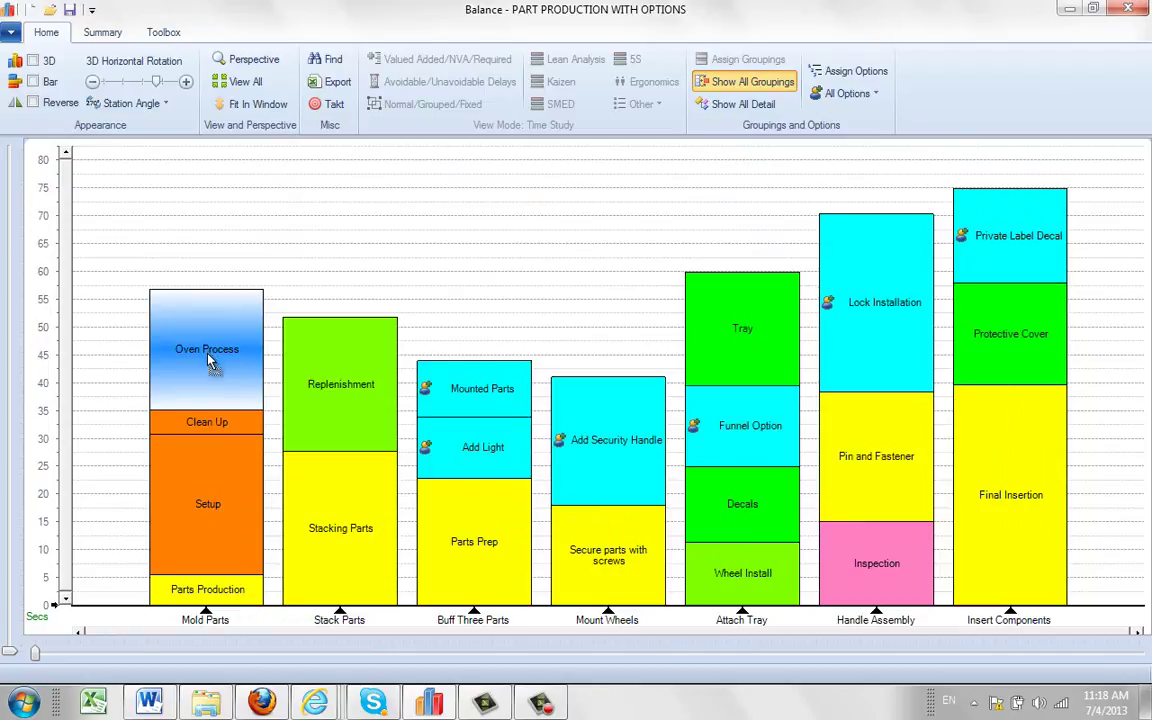
pyautogui.moveTo(340, 468); pyautogui.dragTo(341, 467)
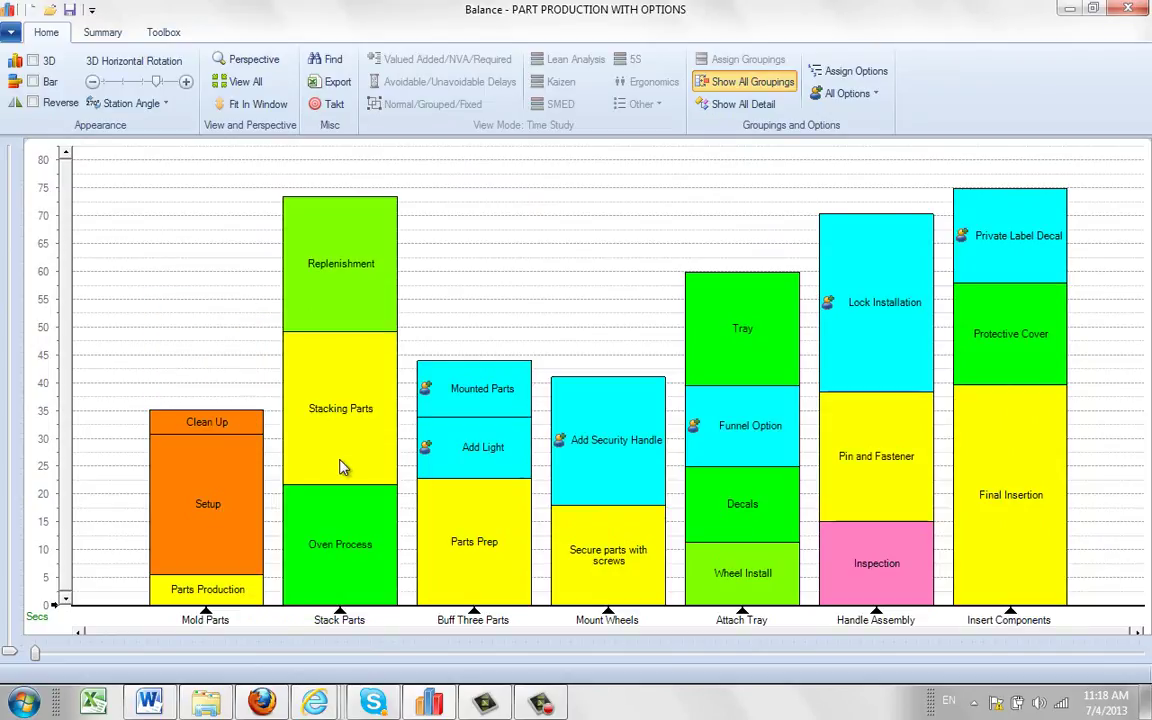
pyautogui.moveTo(330, 535); pyautogui.dragTo(347, 425)
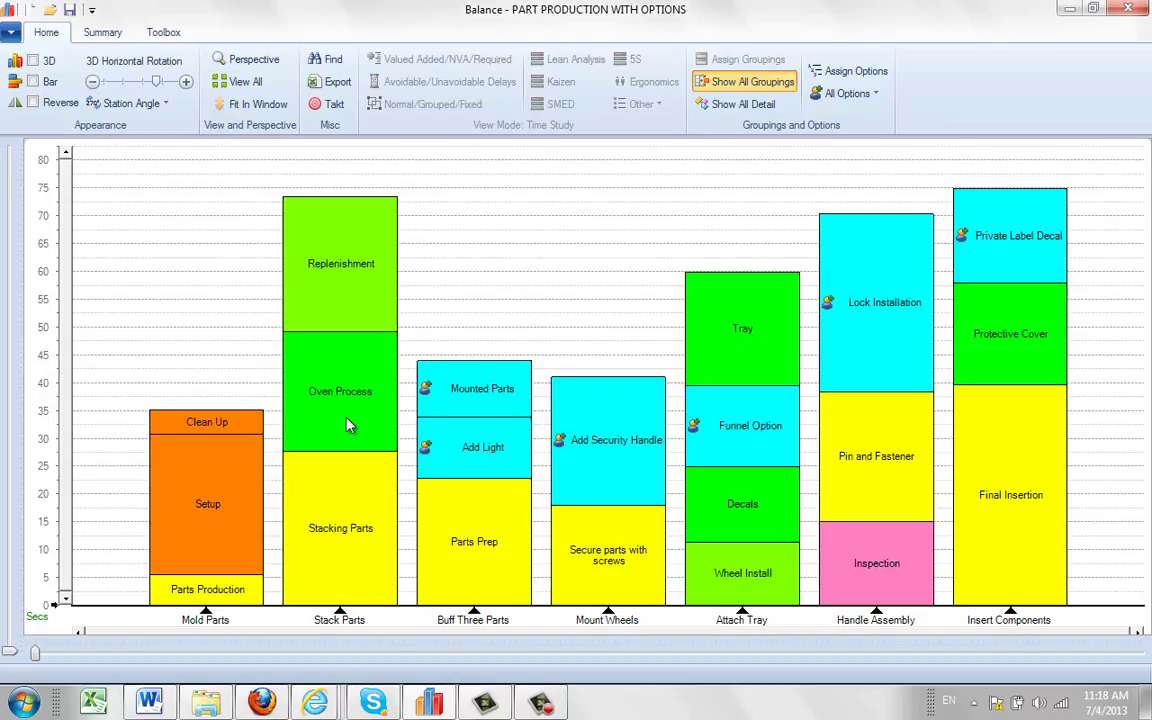
# Run Package Station on Stack Parts to produce version 2 entries for the moved Oven Process elements.
pyautogui.rightClick(337, 605)
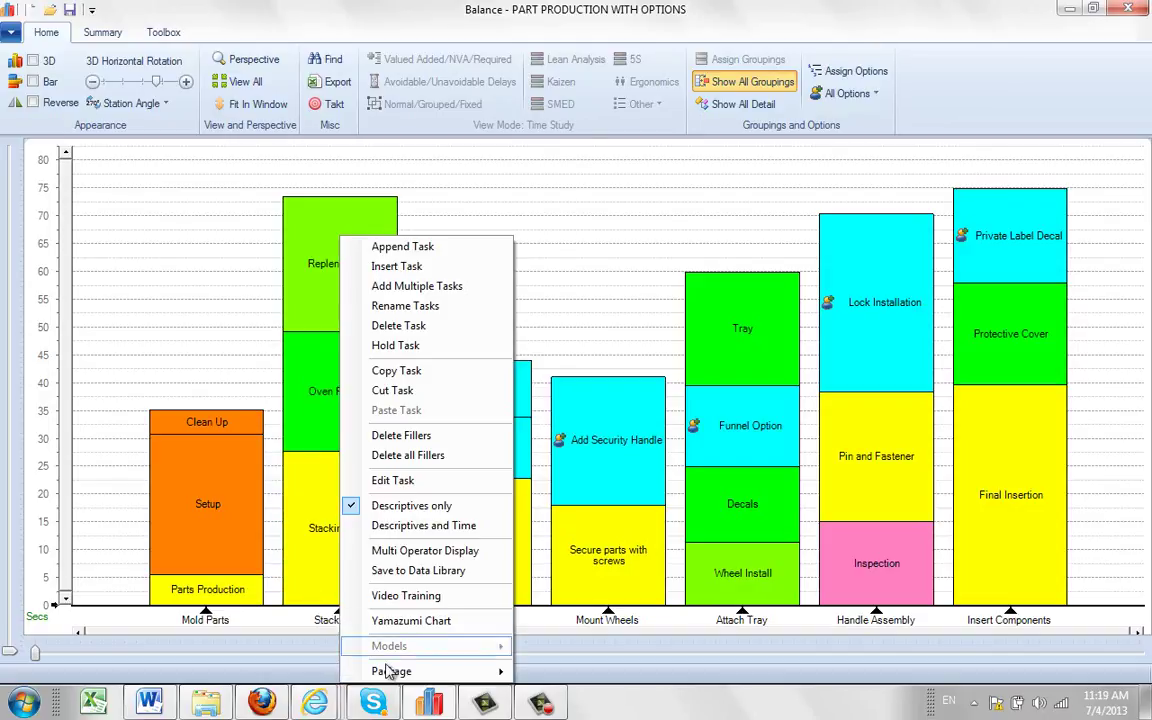
pyautogui.moveTo(404, 680)
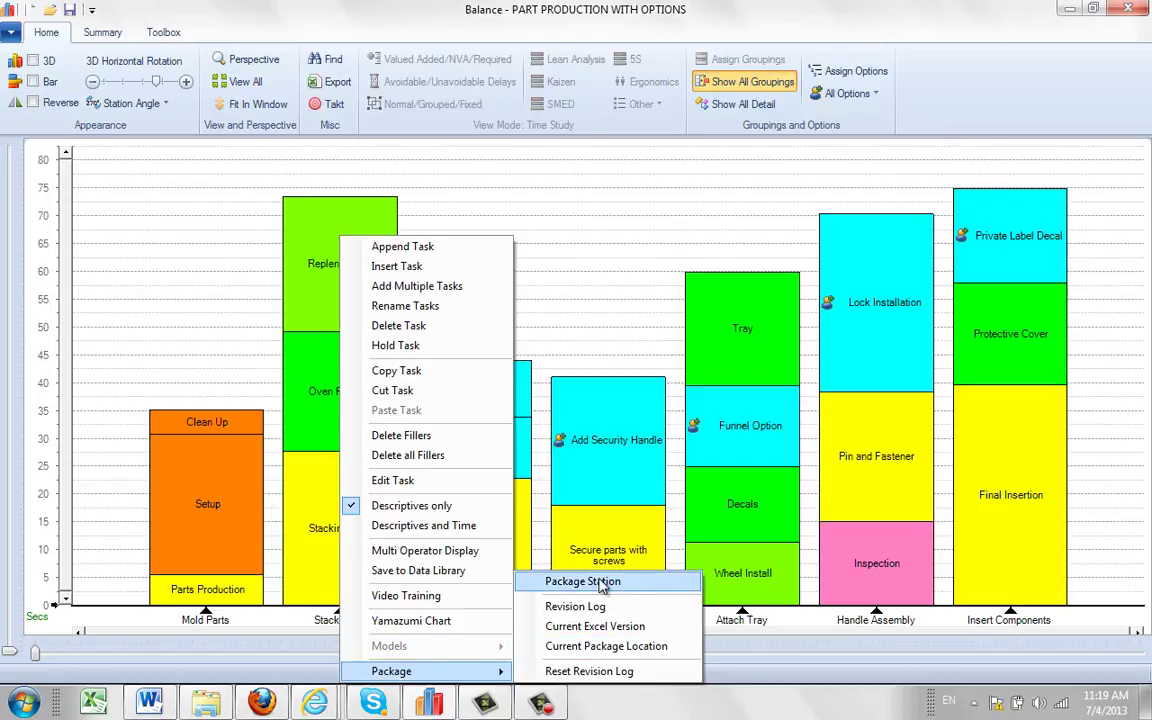
pyautogui.click(596, 510)
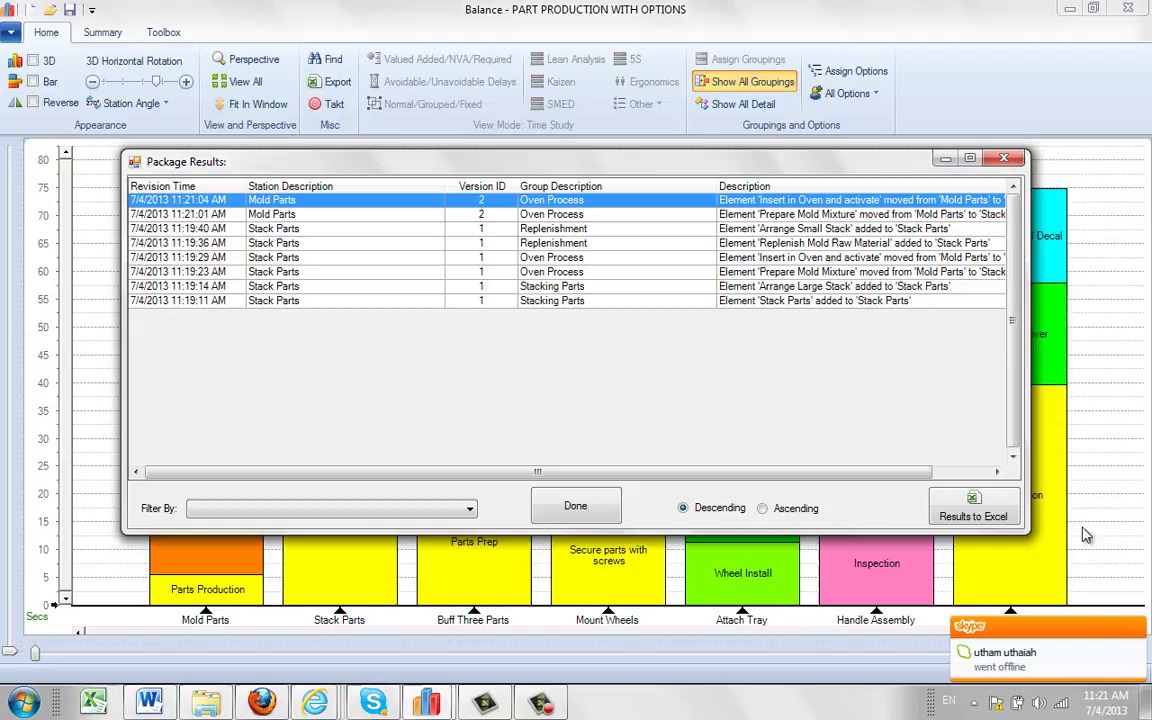
# Dismiss the Skype popup and open Mold Parts-TP_002.xlsm from the version 2 Package Results row.
pyautogui.click(1136, 630)
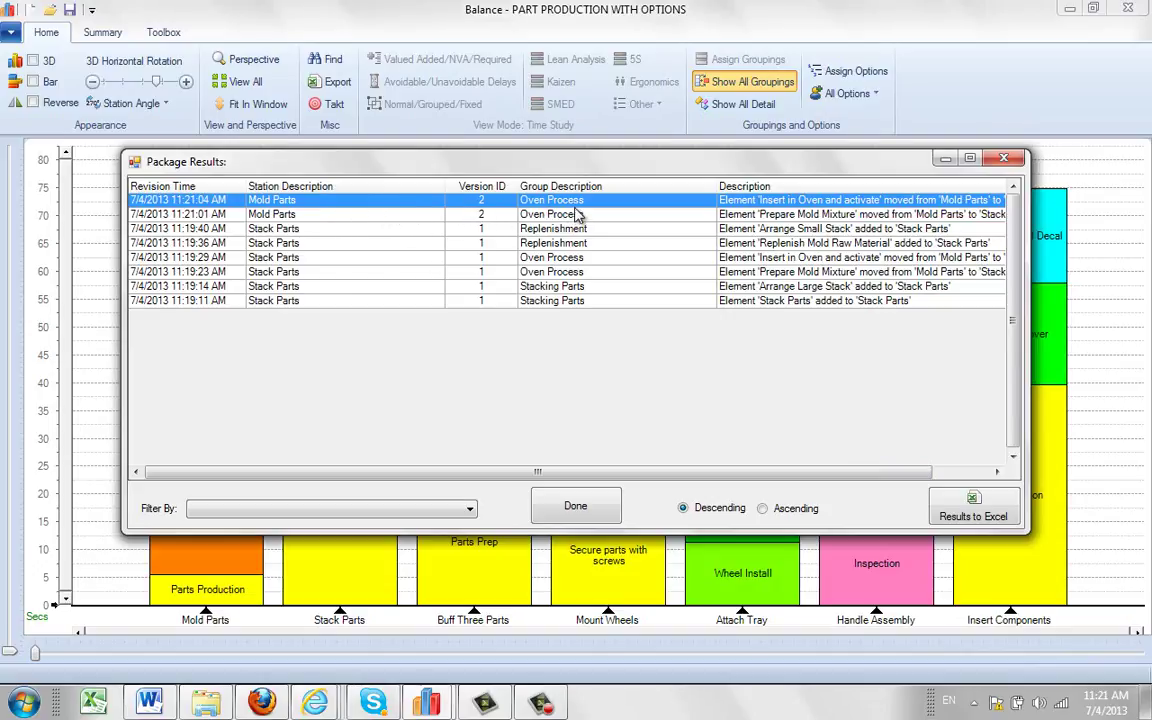
pyautogui.doubleClick(478, 204)
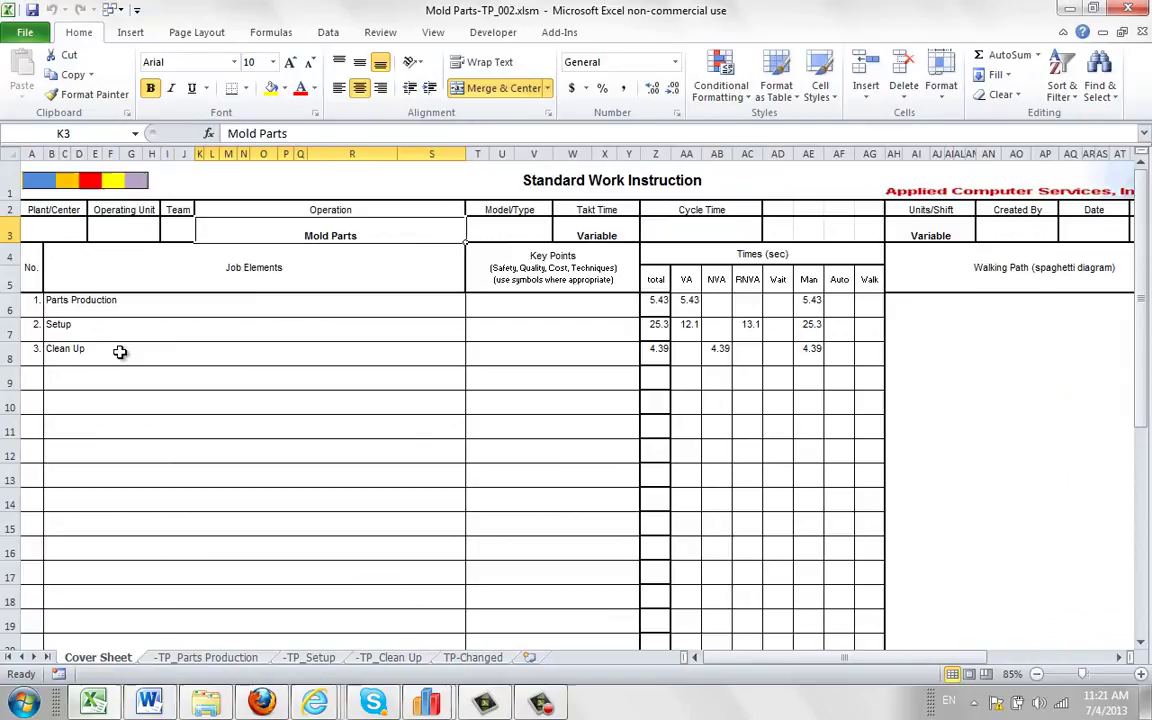
# Review Mold Parts-TP_002's TP-Changed sheet, selecting the Prepare Mold Mixture move entry.
pyautogui.click(472, 660)
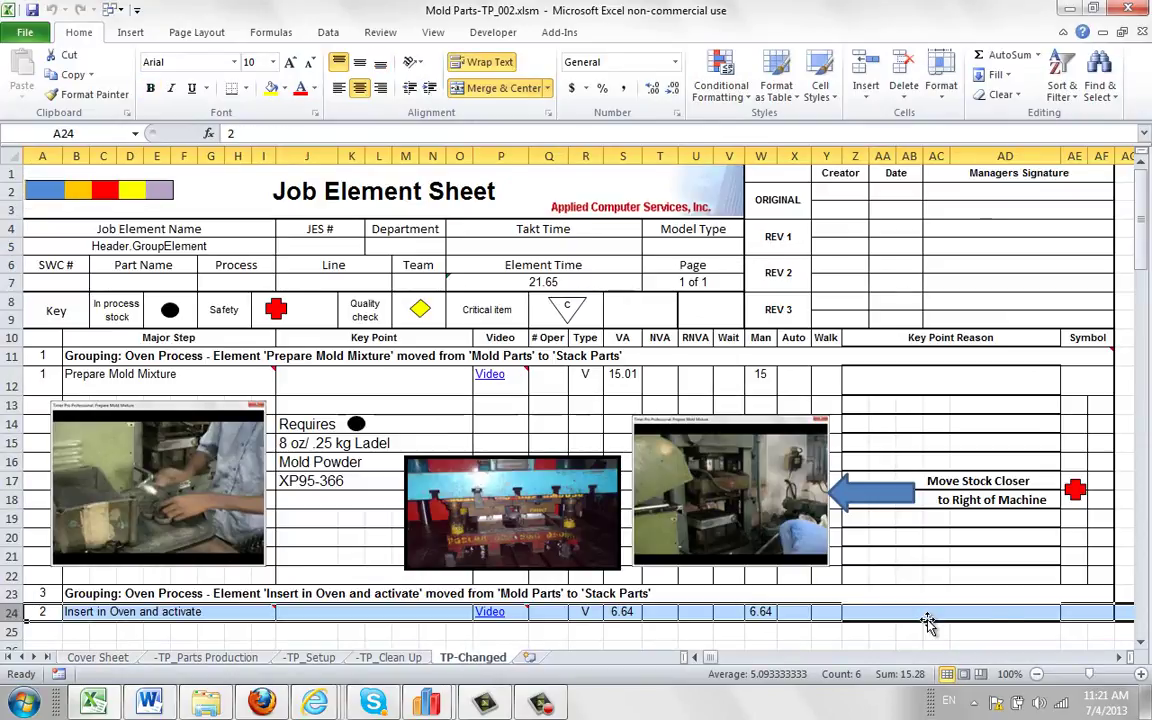
pyautogui.scroll(-4, 1146, 652)
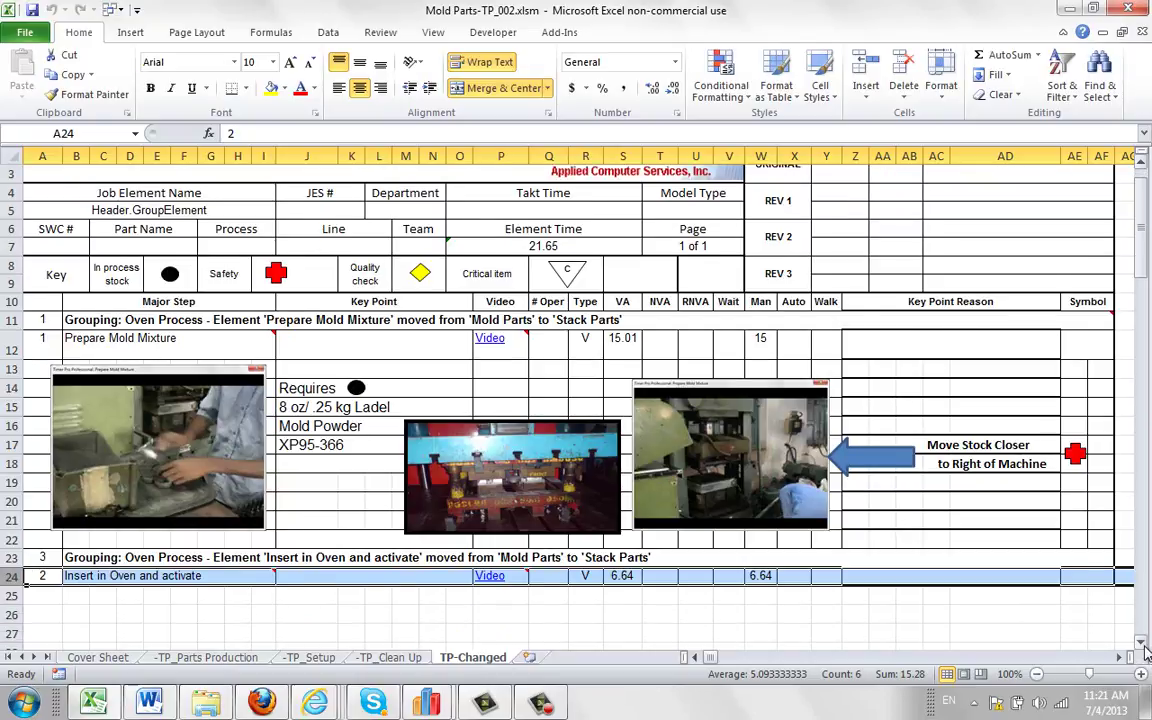
pyautogui.click(1143, 645)
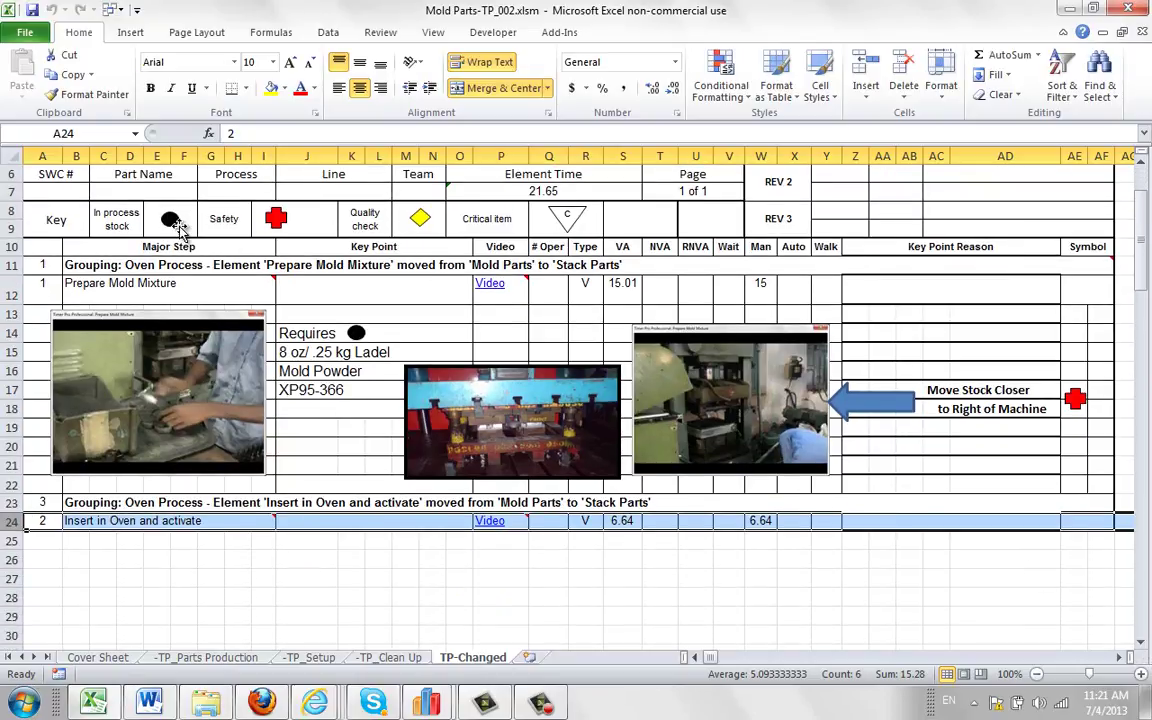
pyautogui.click(125, 265)
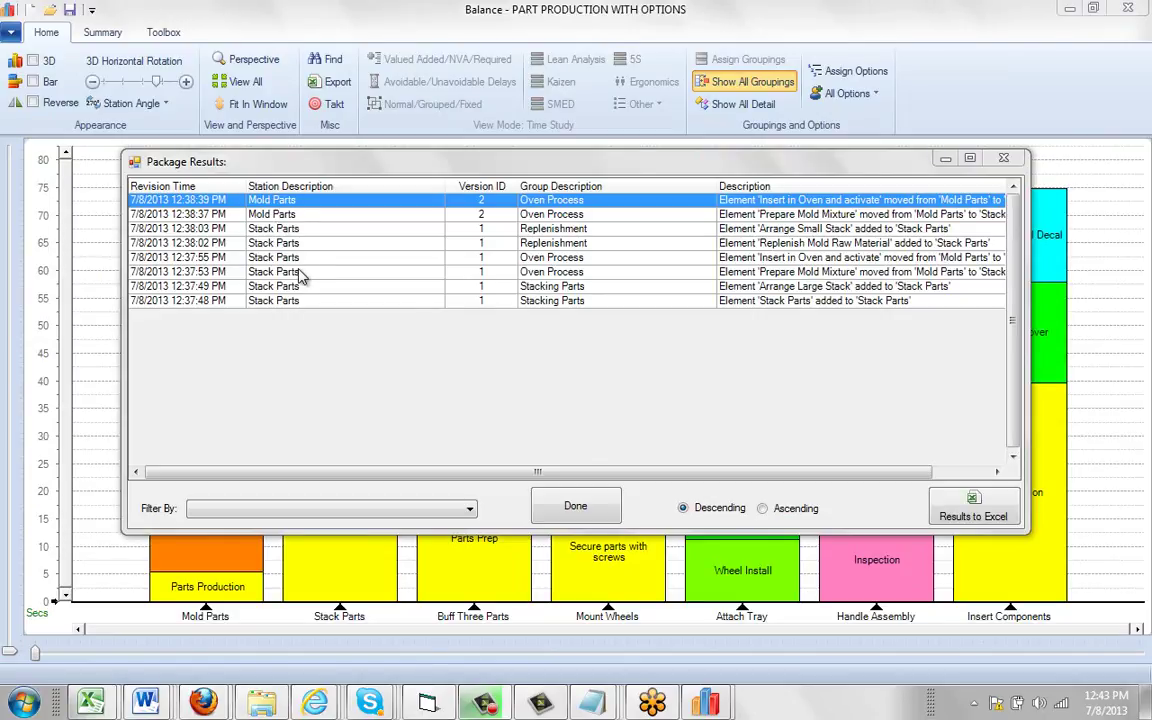
# Open the 12:37:55 PM Stack Parts / Oven Process revision as Stack Parts-TP_001.xlsm in Excel.
pyautogui.click(545, 260)
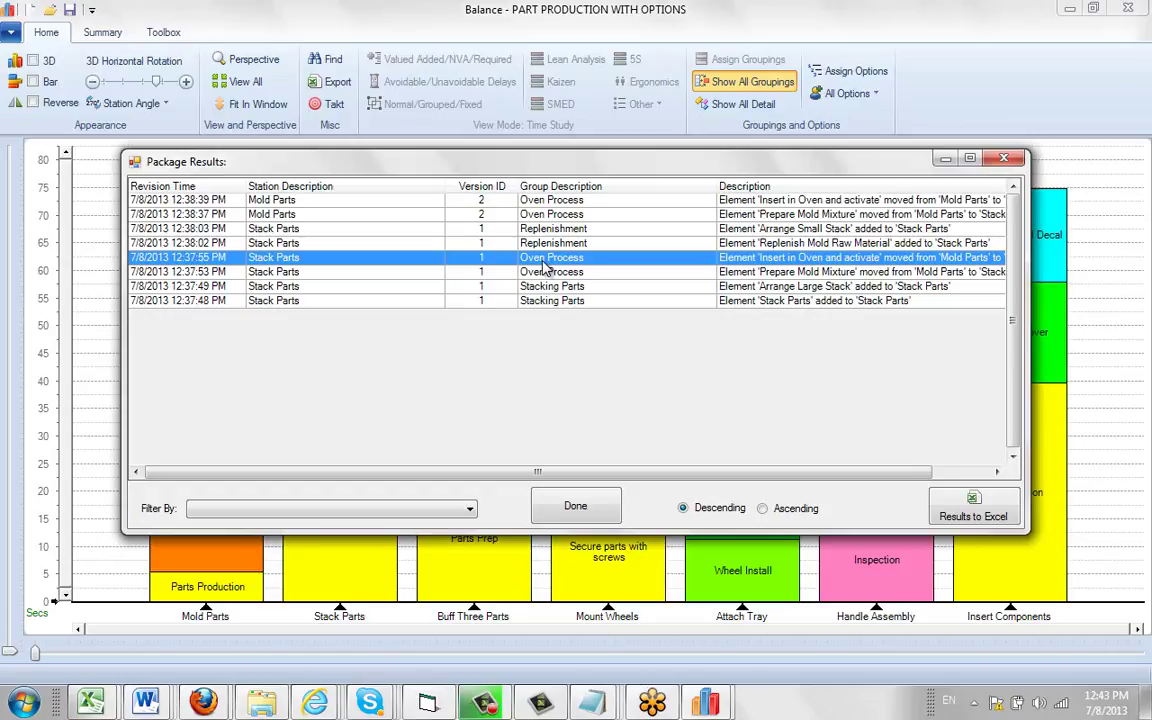
pyautogui.doubleClick(545, 264)
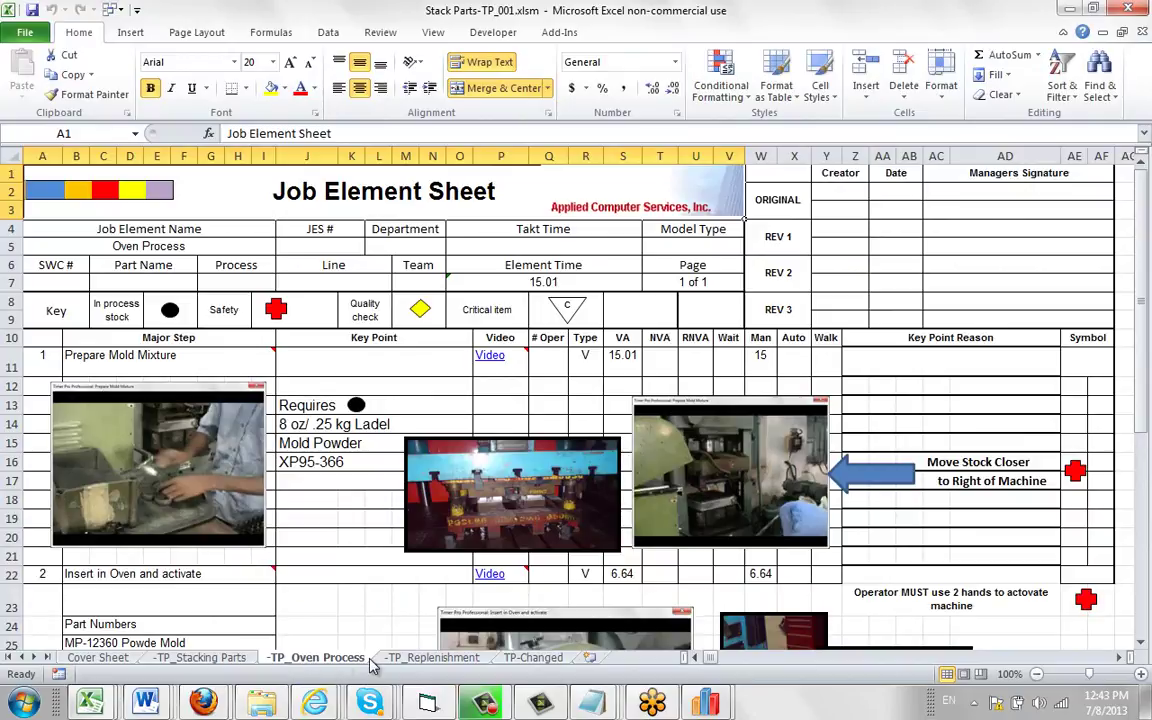
# Review the Oven Process sheet, then show the cover sheet: Stacking Parts 27.6, Oven Process 21.7, Replenishment 24.2.
pyautogui.click(1141, 644)
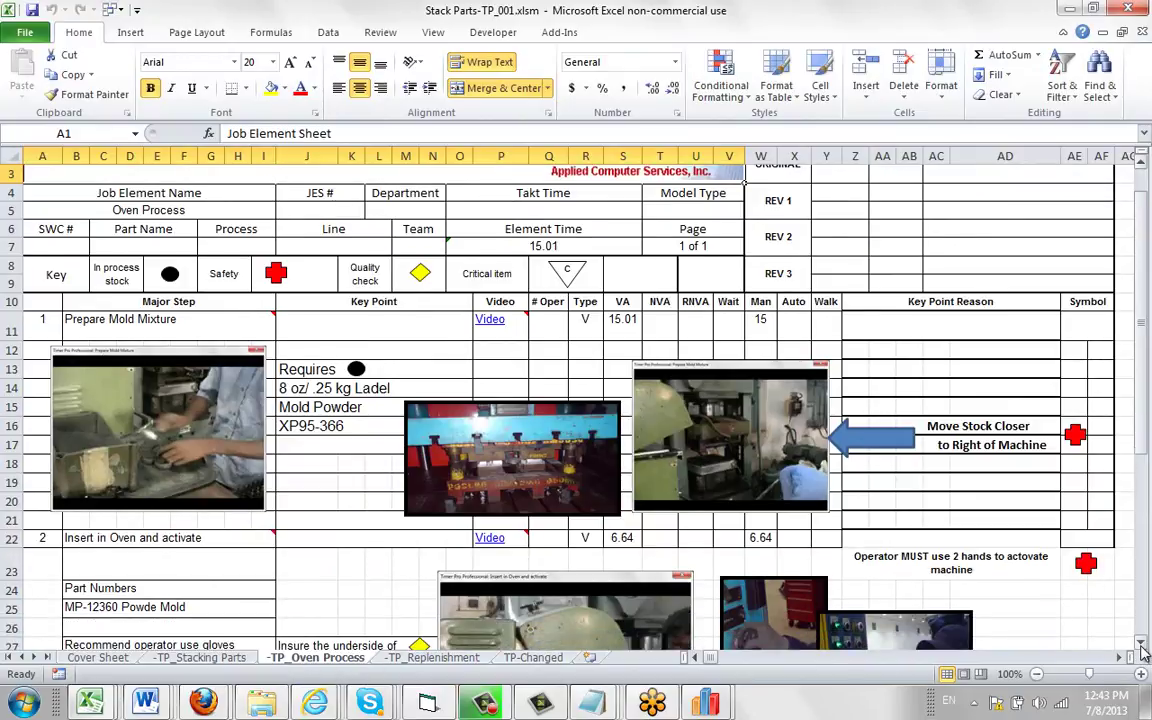
pyautogui.scroll(-3, 1141, 648)
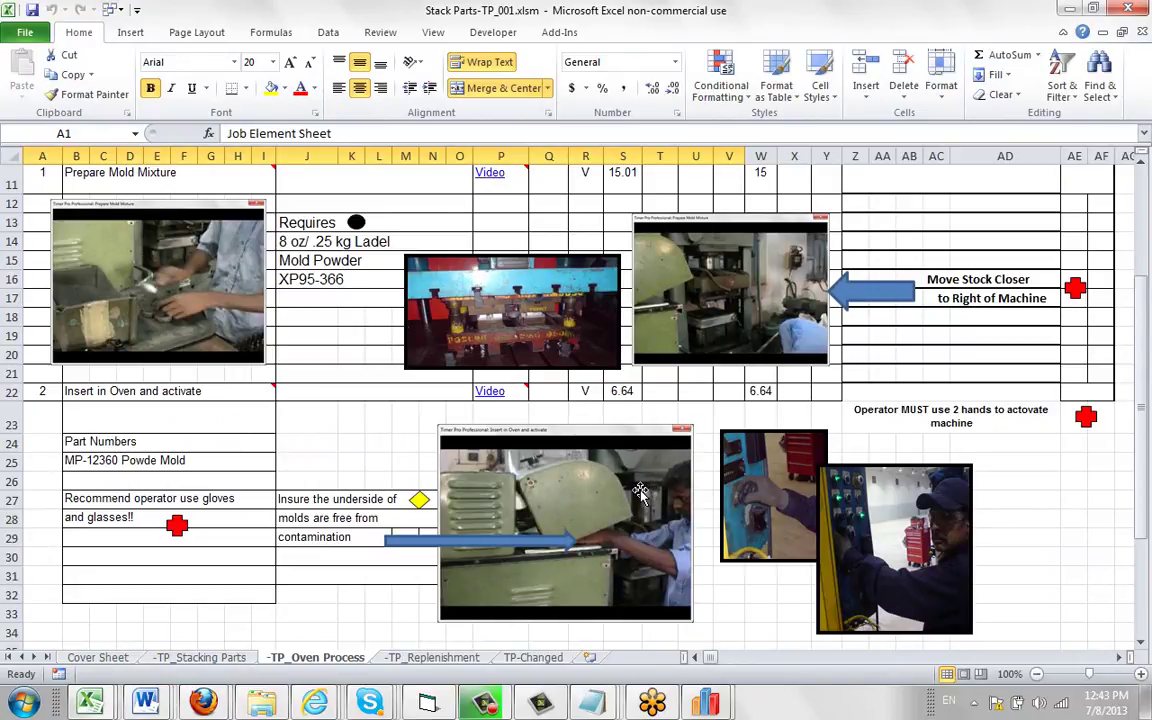
pyautogui.click(110, 657)
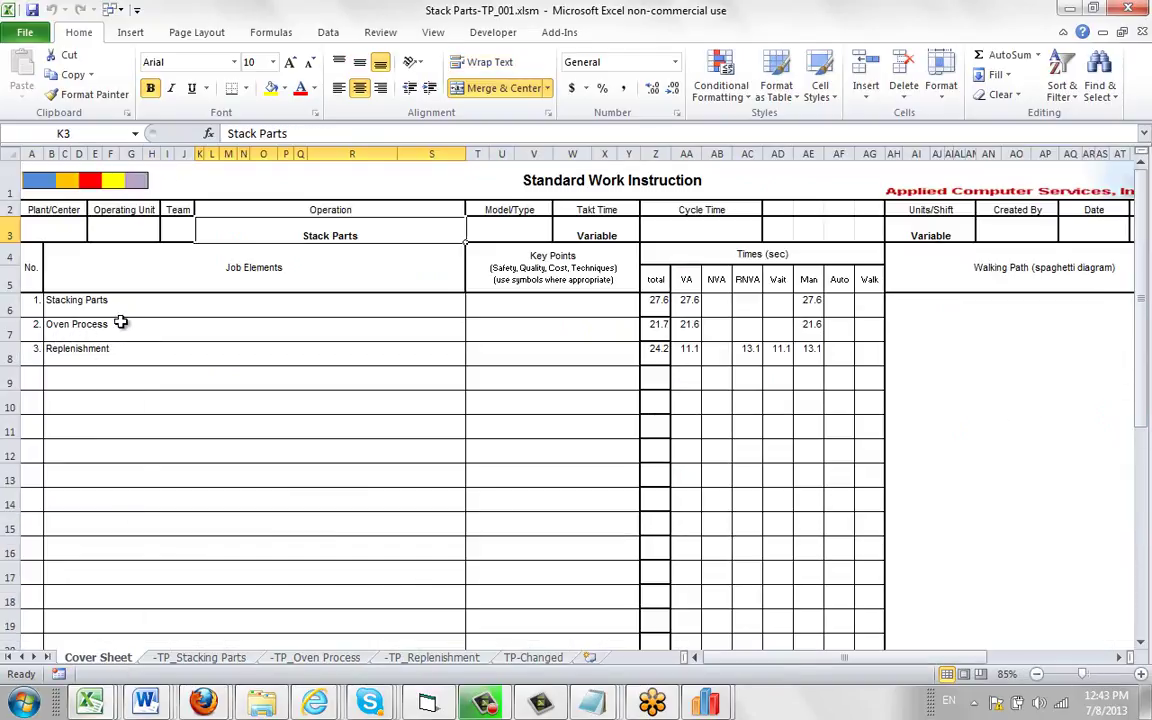
# Review the TP-Changed sheet's Stack Parts added, Arrange Large Stack and Oven Process move notes (element time 73.45).
pyautogui.click(533, 657)
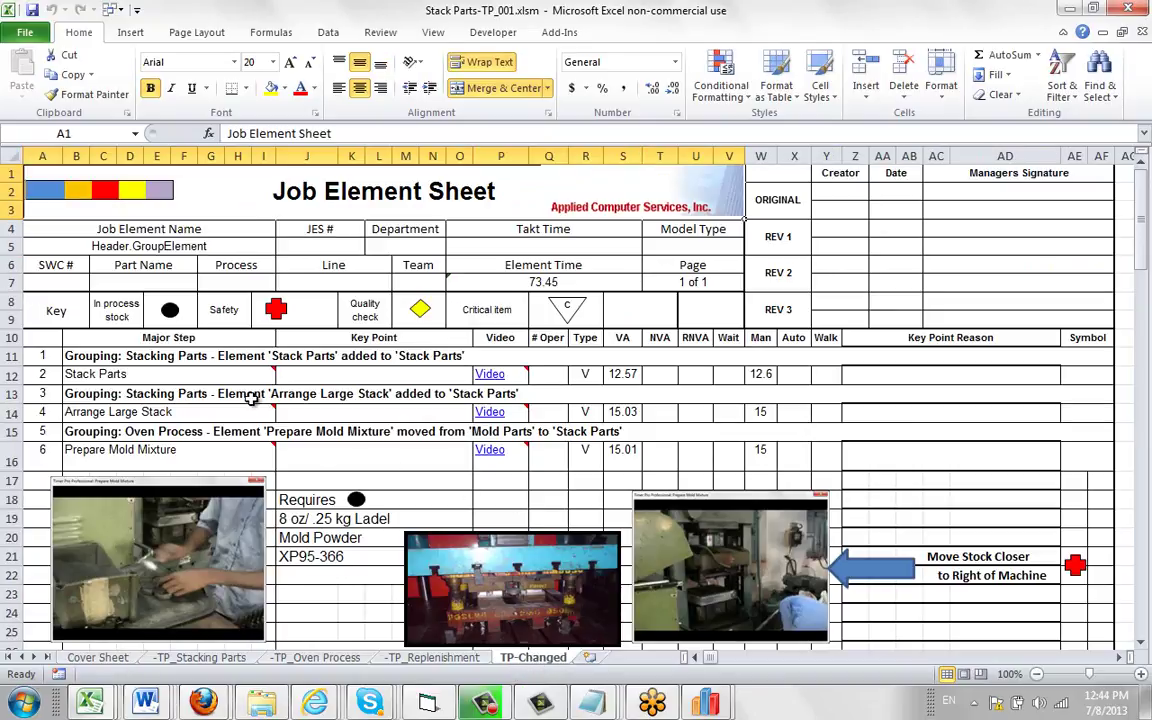
pyautogui.click(152, 357)
pyautogui.click(147, 396)
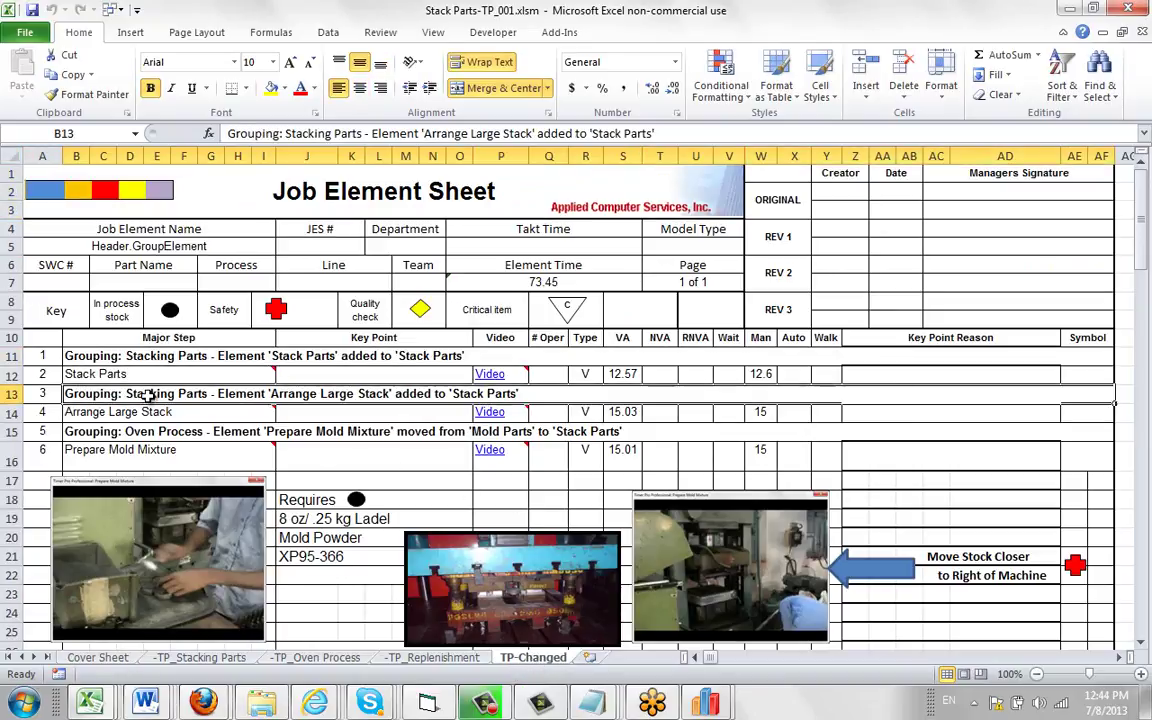
pyautogui.click(200, 432)
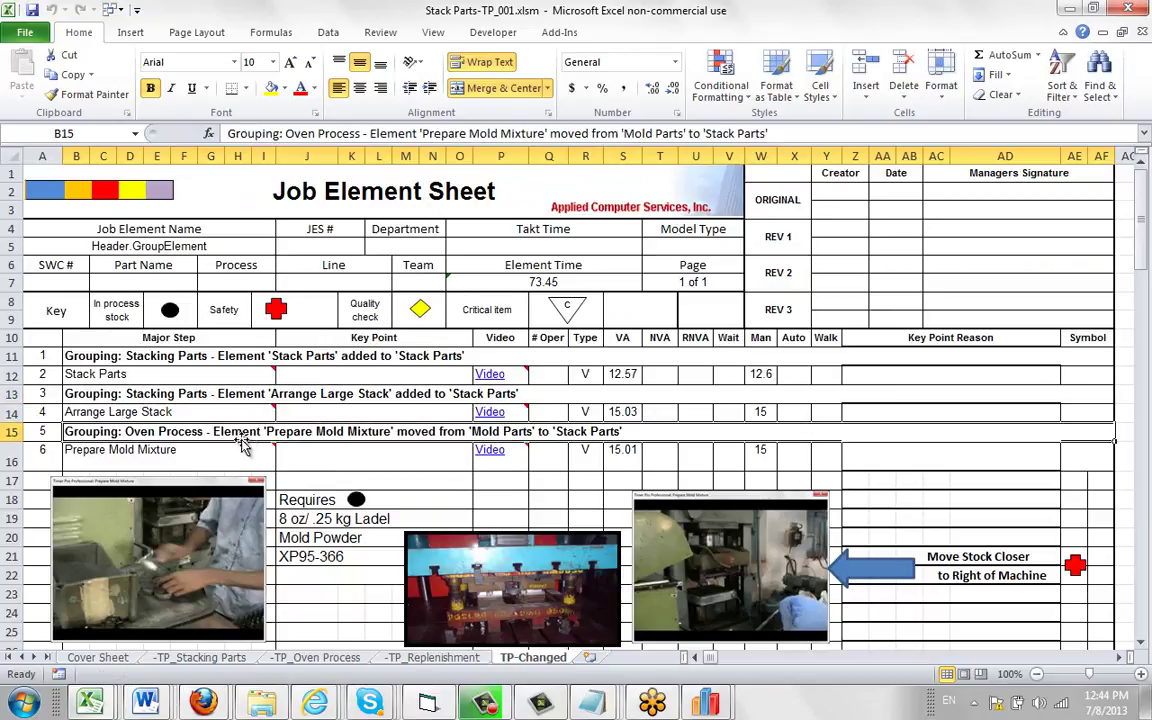
pyautogui.moveTo(228, 452)
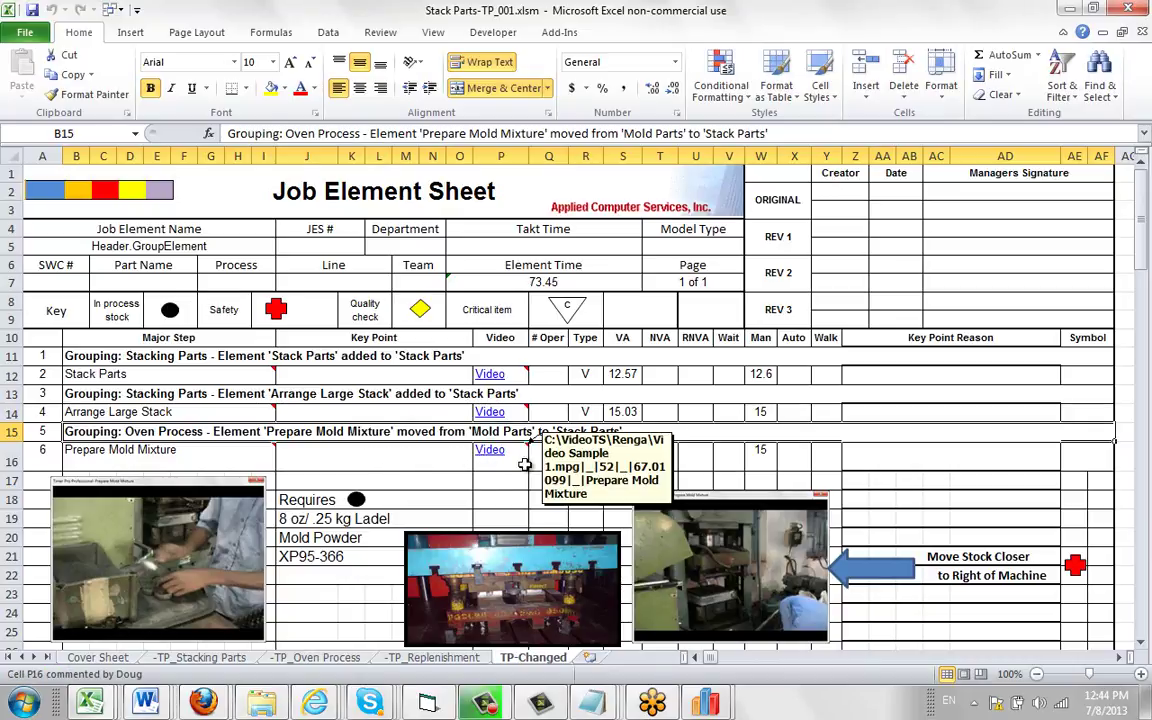
pyautogui.click(1141, 643)
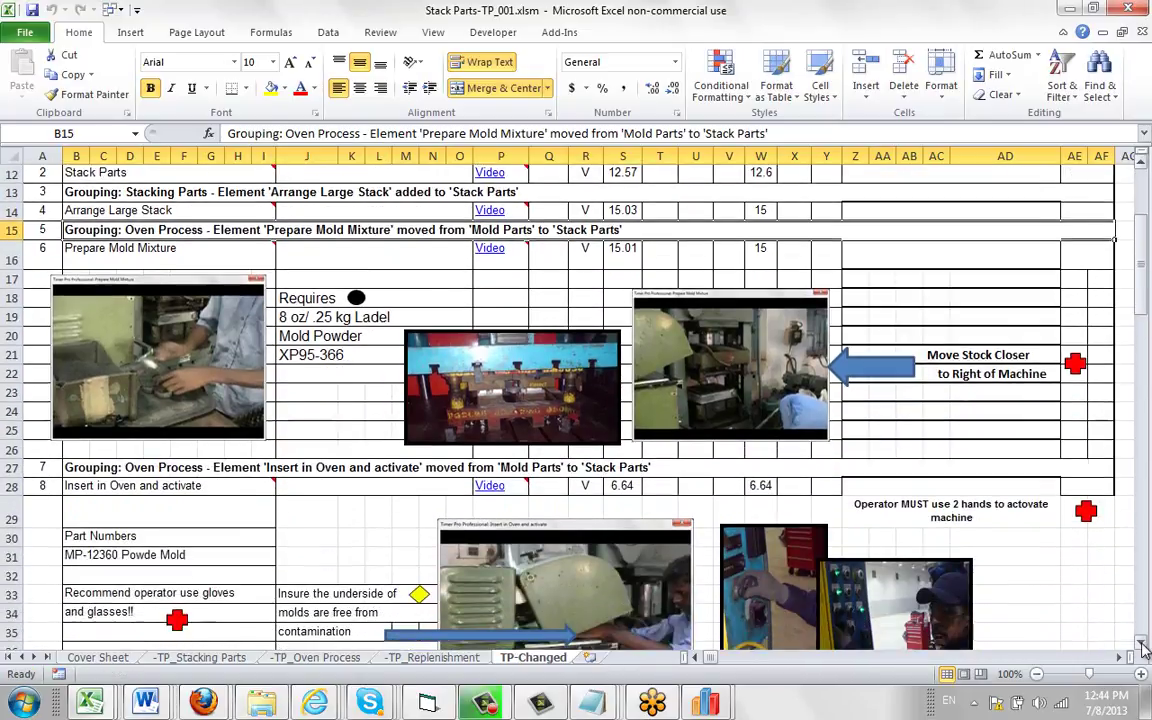
pyautogui.click(1143, 648)
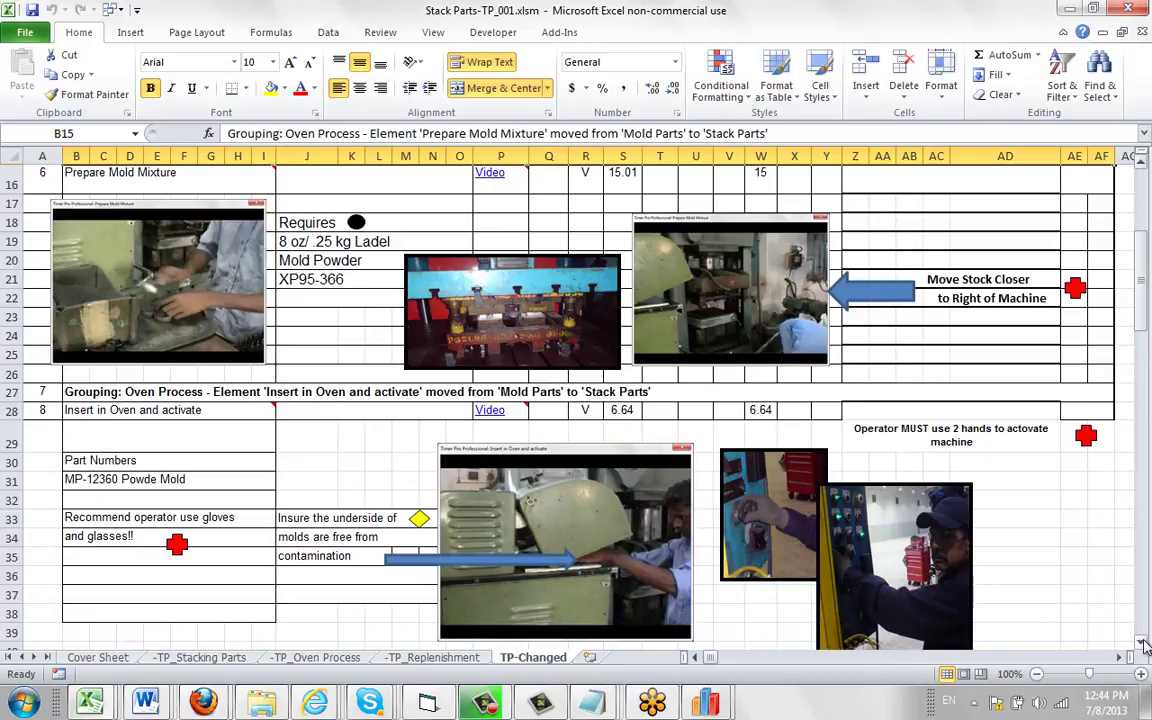
pyautogui.scroll(-3, 1027, 580)
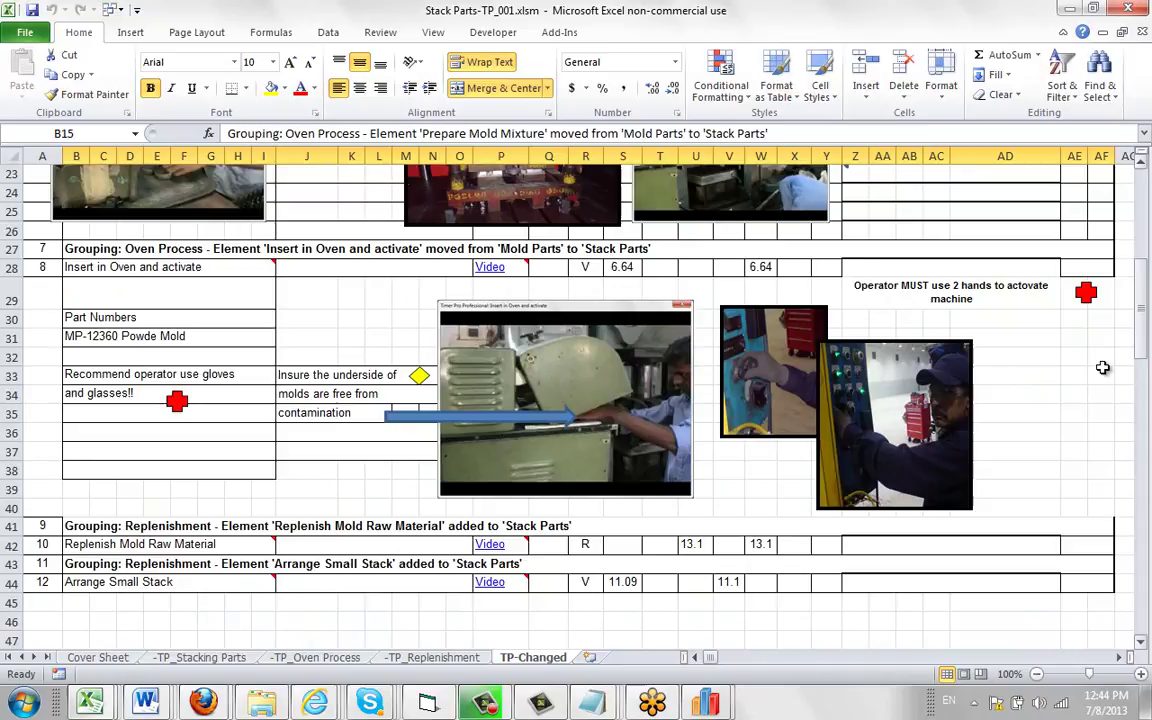
pyautogui.moveTo(1143, 303); pyautogui.dragTo(1147, 207)
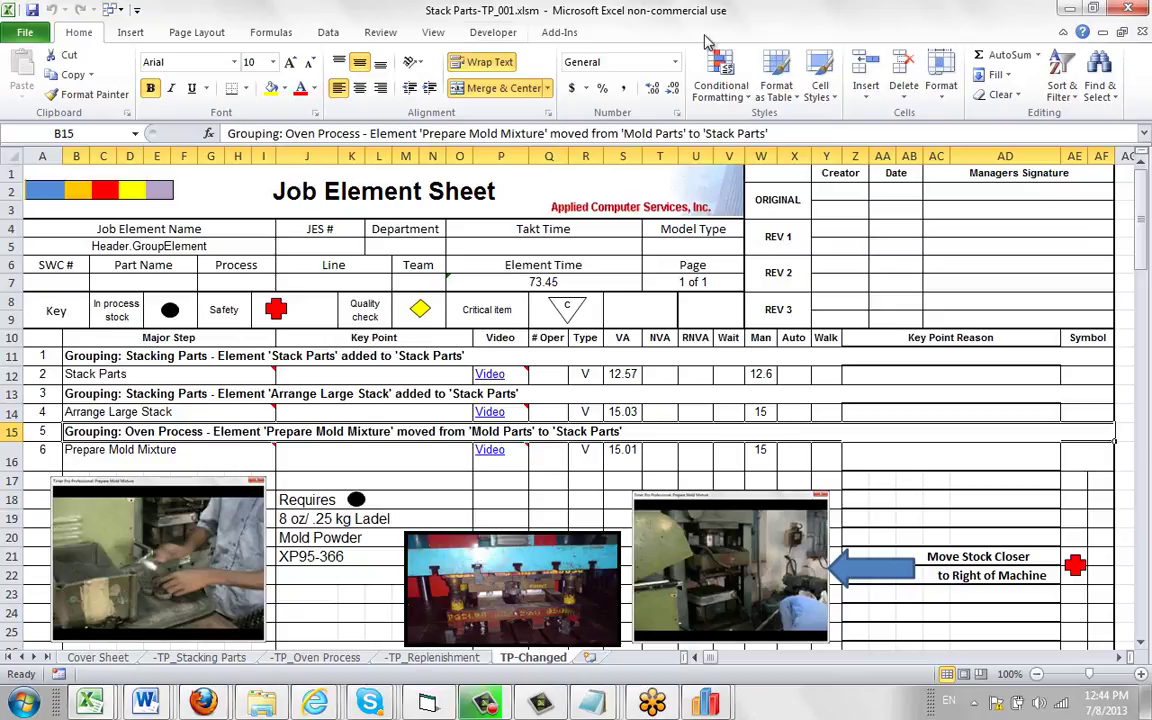
# Close the Stack Parts workbook and open the 12:38:39 PM Mold Parts-TP_002.xlsm revision.
pyautogui.click(1128, 9)
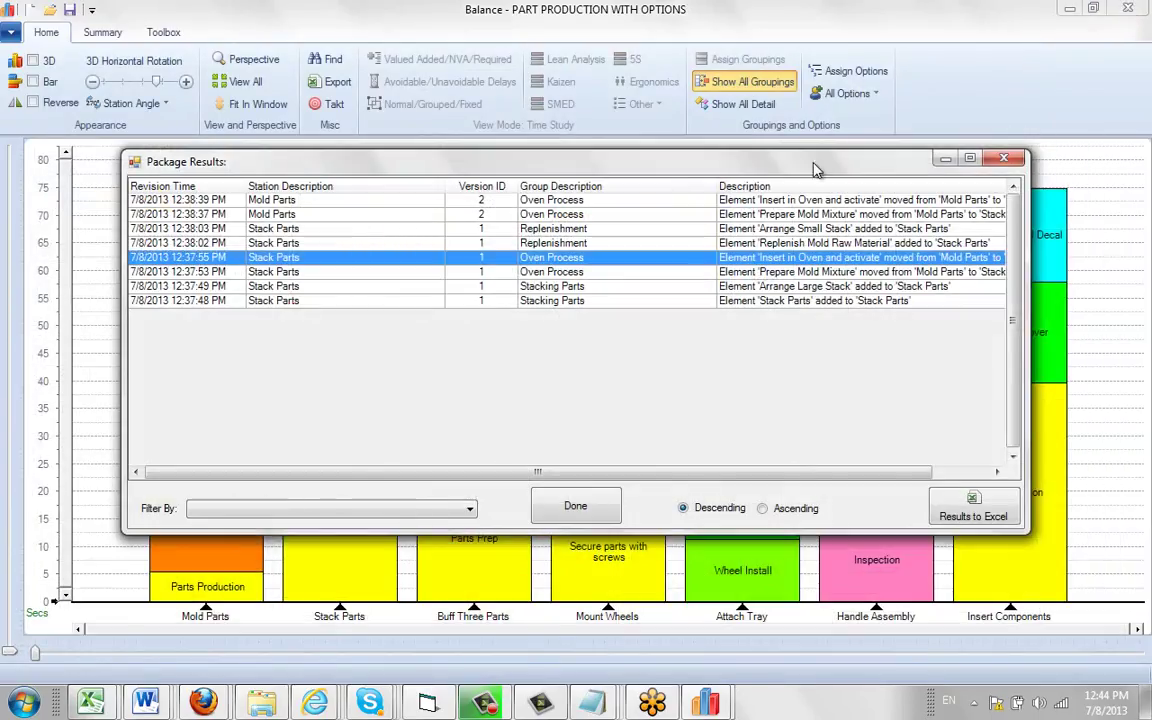
pyautogui.click(436, 202)
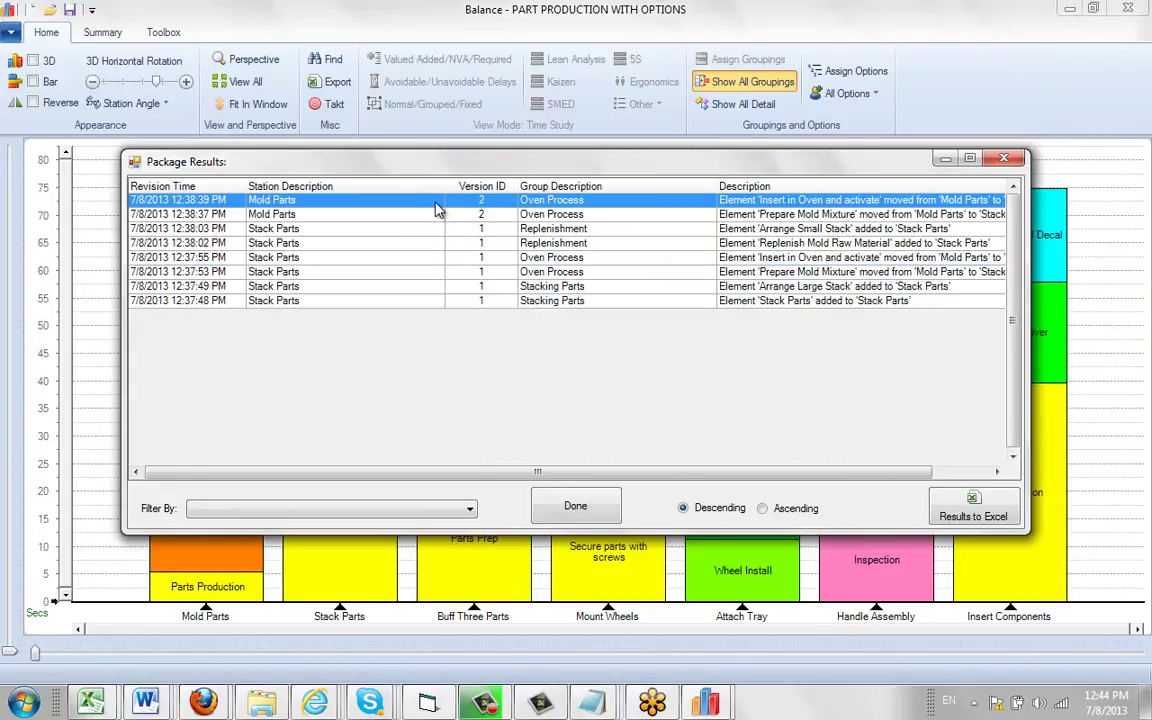
pyautogui.doubleClick(437, 200)
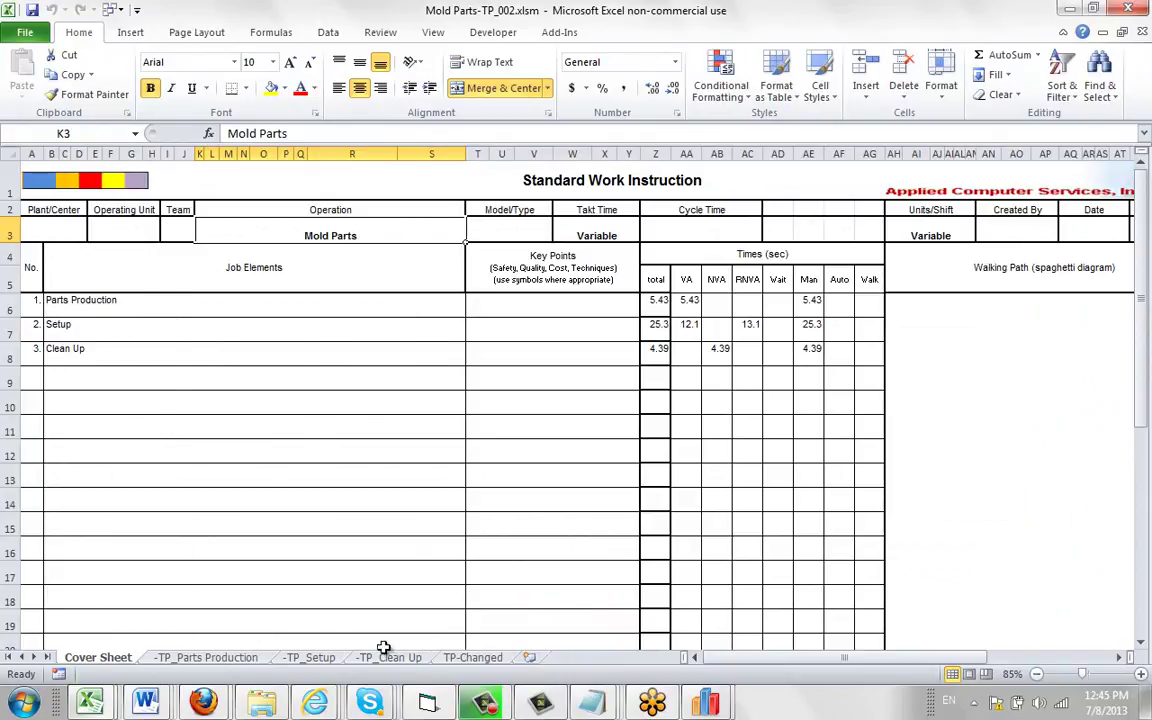
# Look through the Parts Production, Setup and Clean Up job element sheets.
pyautogui.click(241, 659)
pyautogui.click(312, 658)
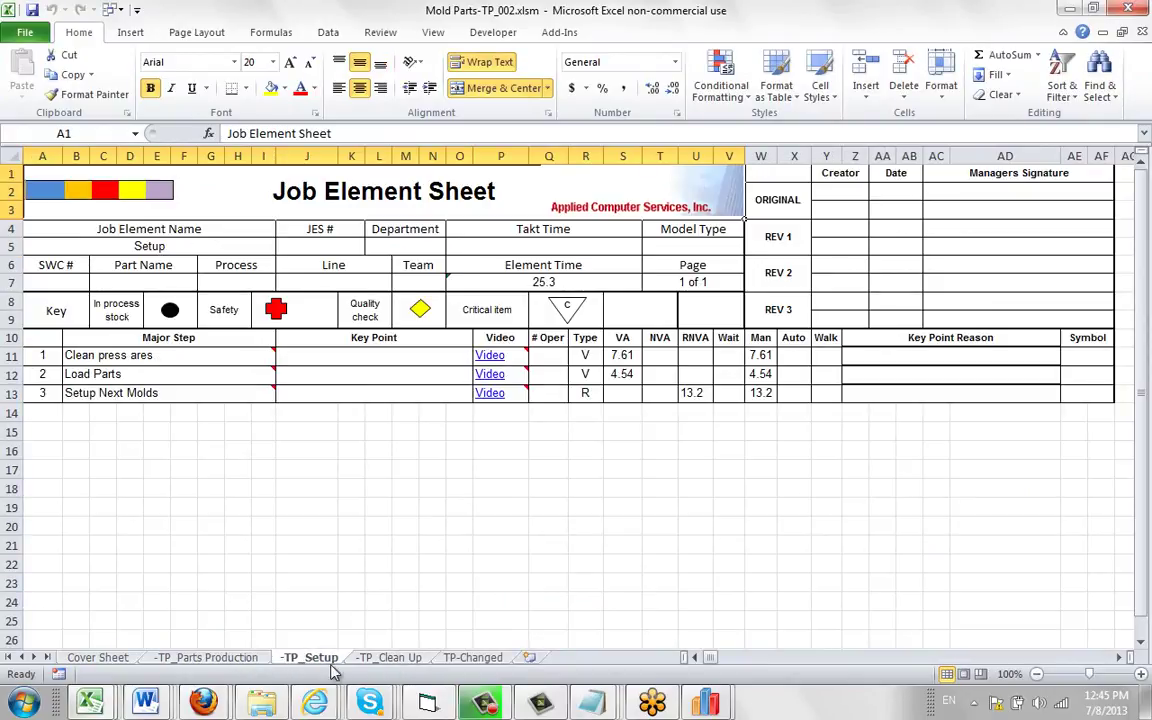
pyautogui.click(390, 659)
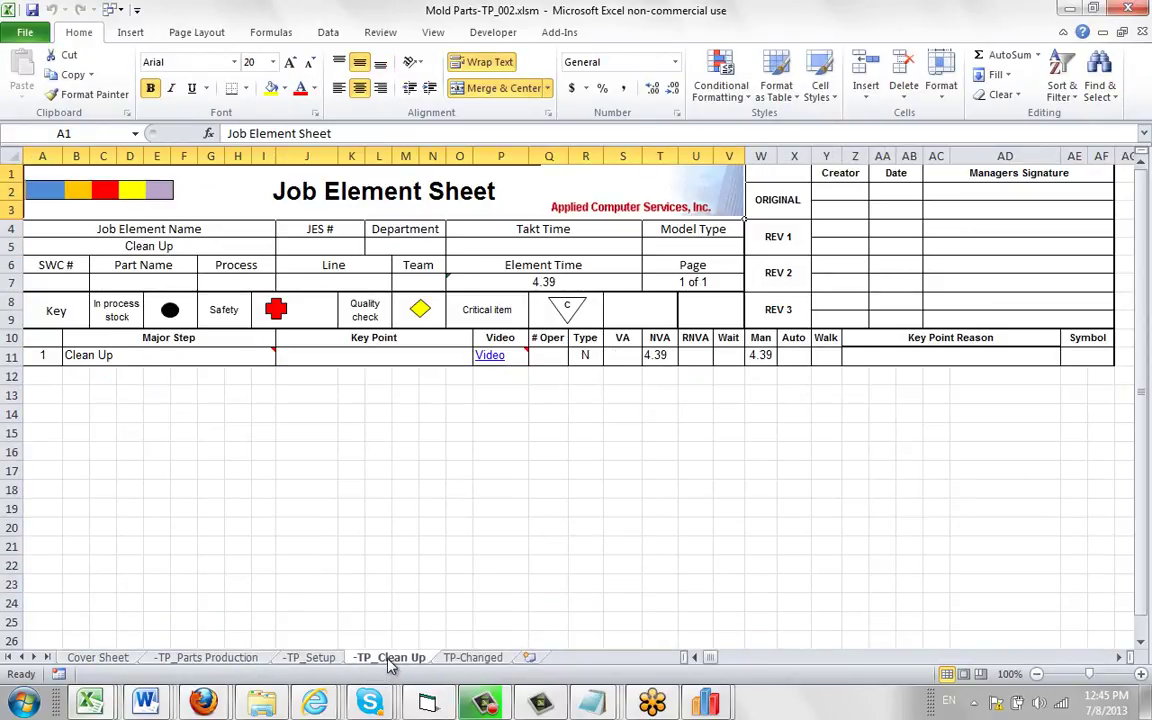
# Review the TP-Changed sheet recording both Oven Process elements moved to Stack Parts, element time 21.65.
pyautogui.click(478, 662)
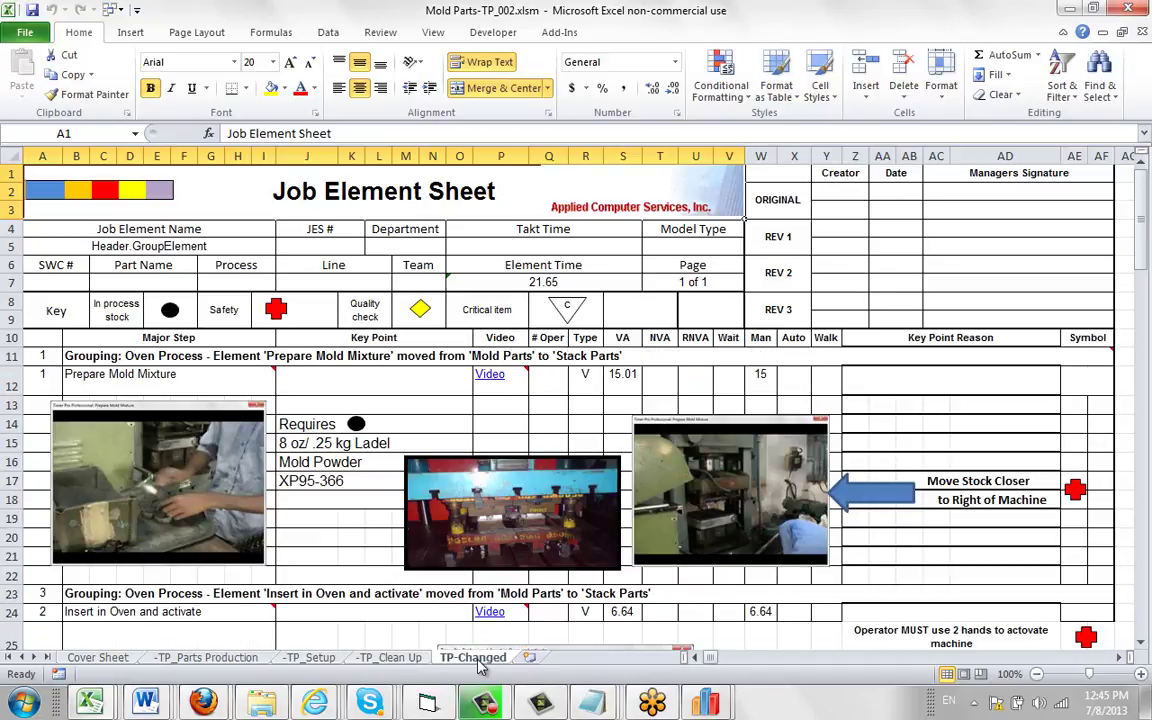
pyautogui.click(1141, 648)
pyautogui.click(1141, 648)
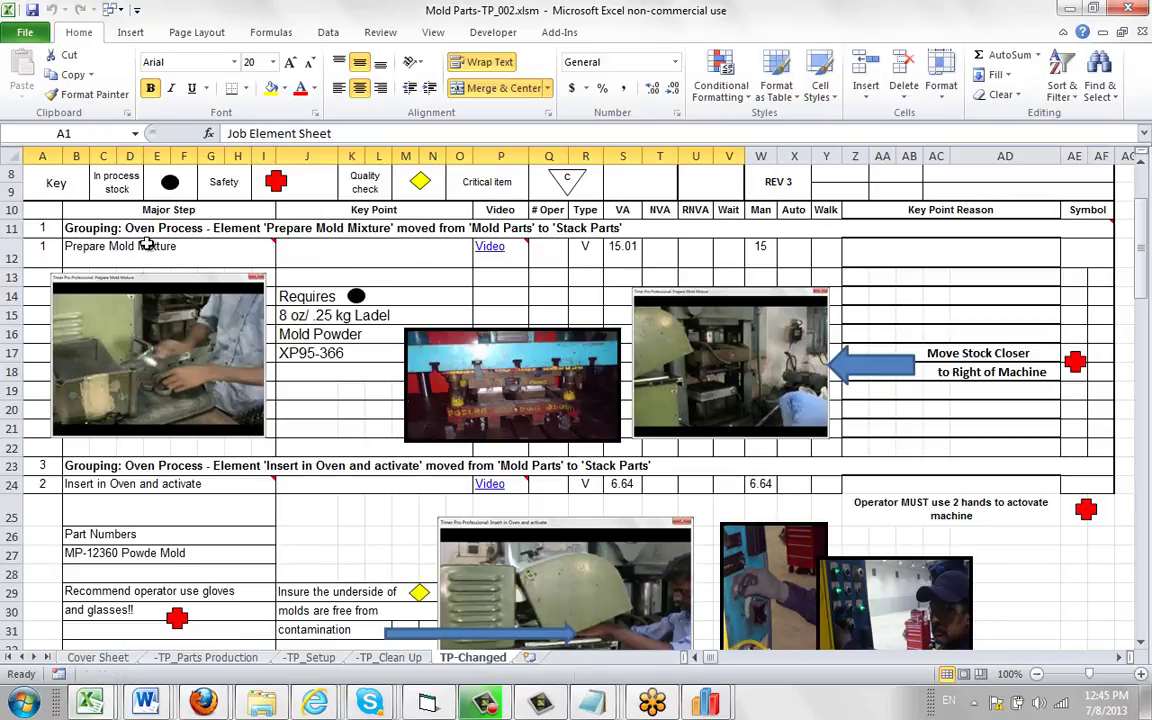
pyautogui.moveTo(261, 251)
pyautogui.scroll(-3, 771, 511)
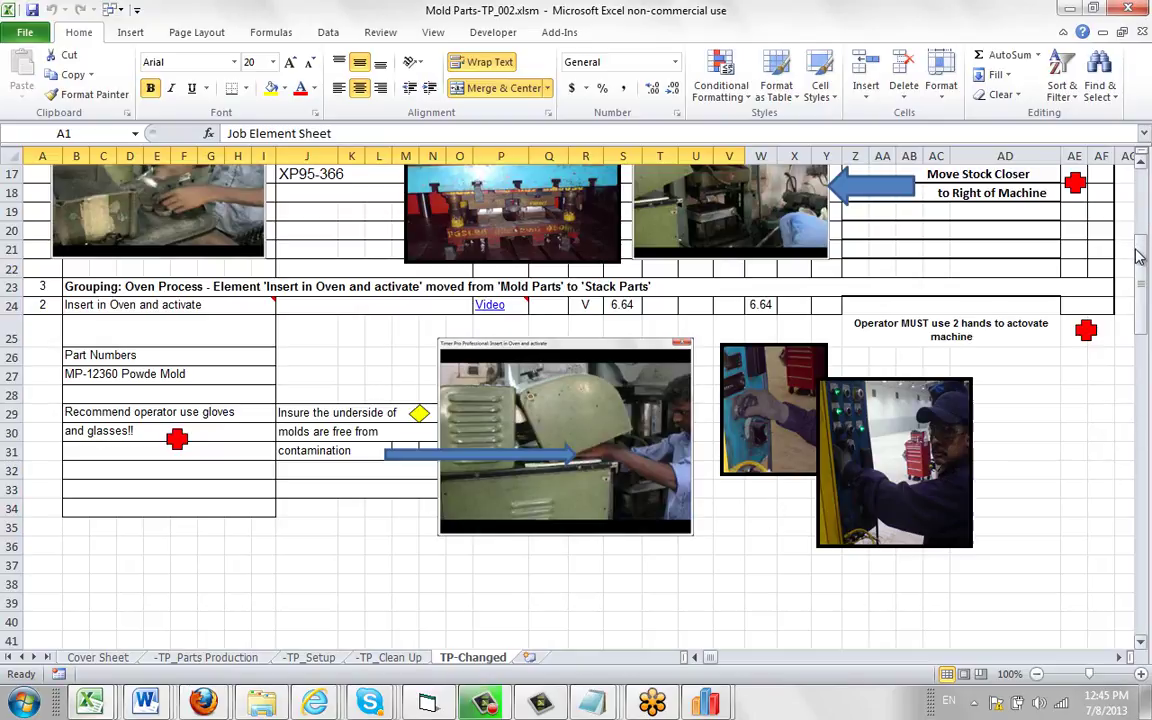
pyautogui.moveTo(1138, 258); pyautogui.dragTo(1138, 205)
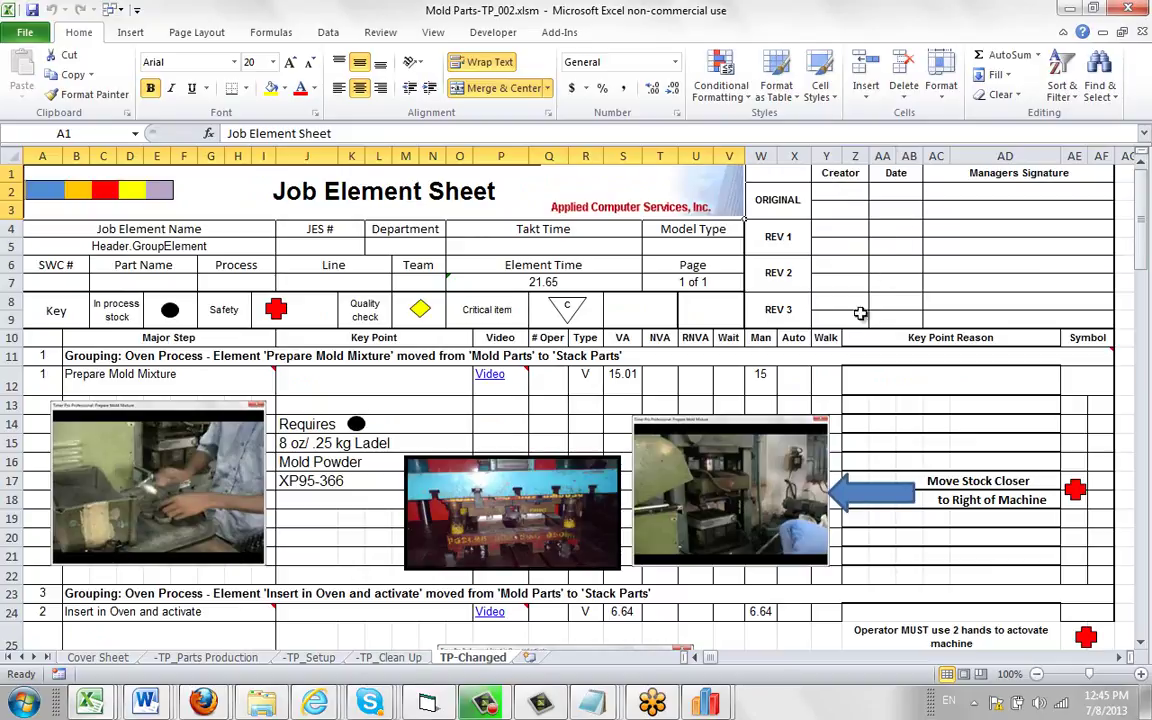